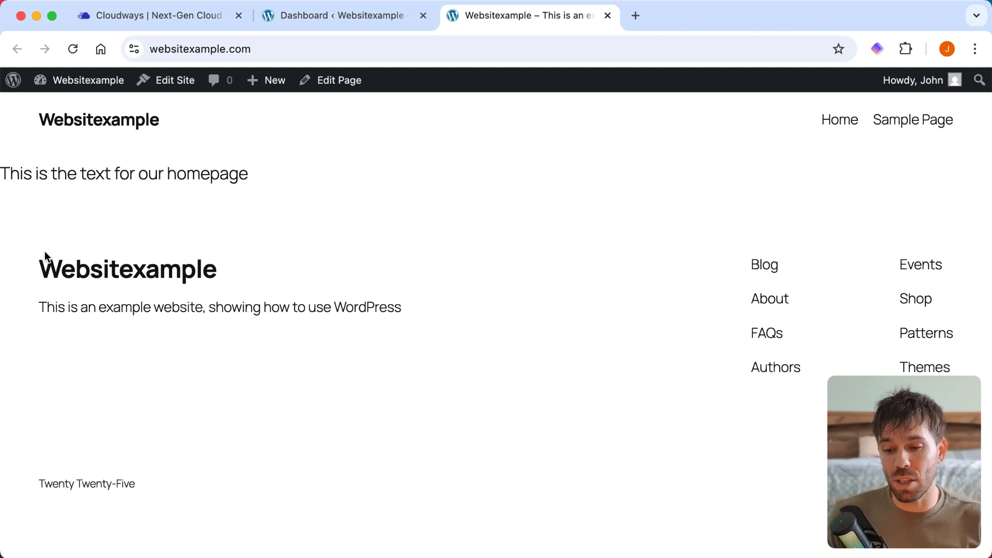
- Open the Home front page for editing from the site's page list and compare it with the live homepage
click(328, 16)
mouse_move(80, 333)
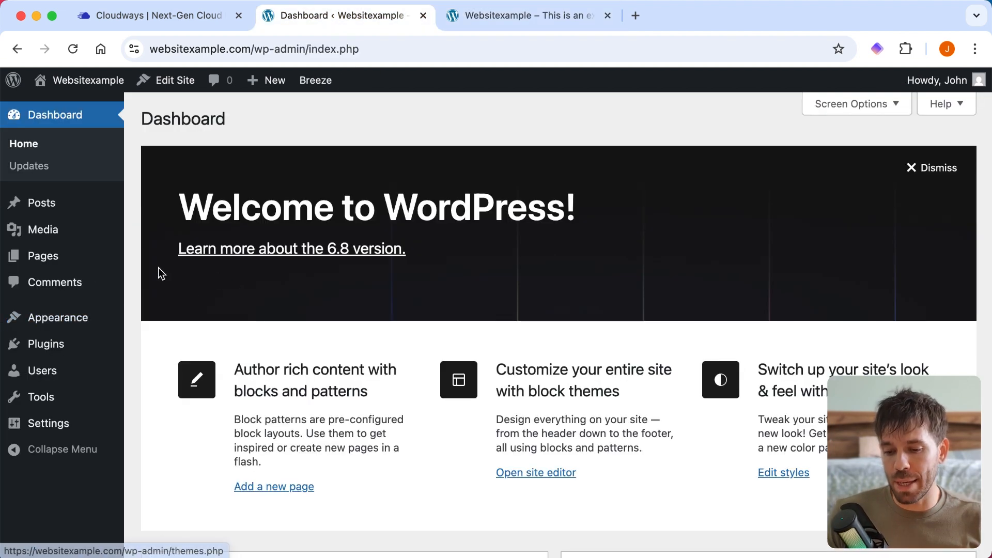
click(14, 263)
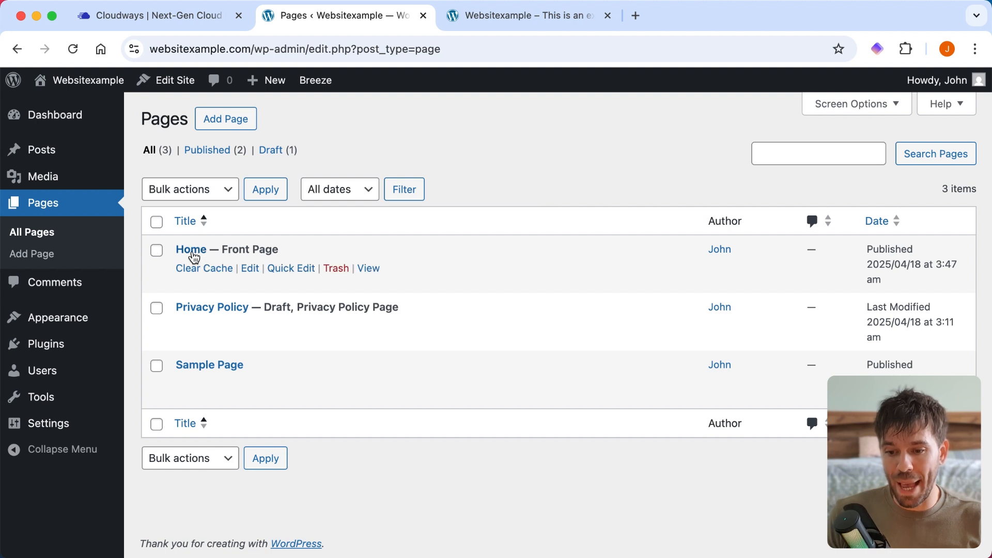
click(198, 255)
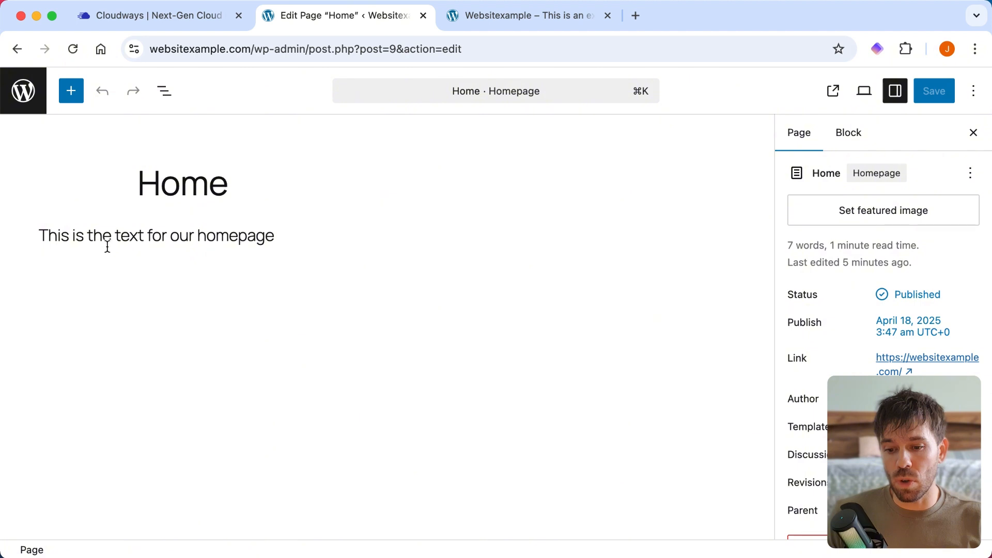
click(504, 22)
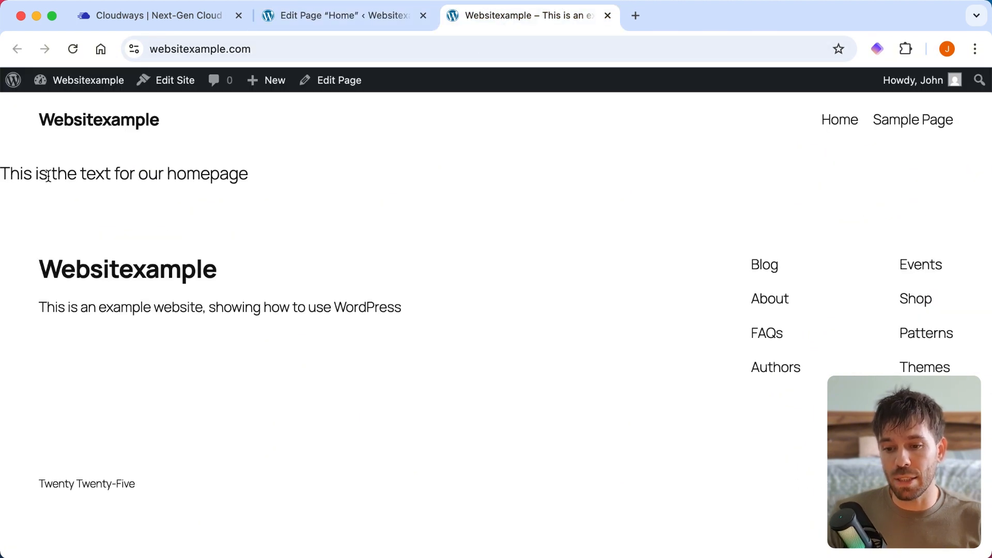
click(368, 12)
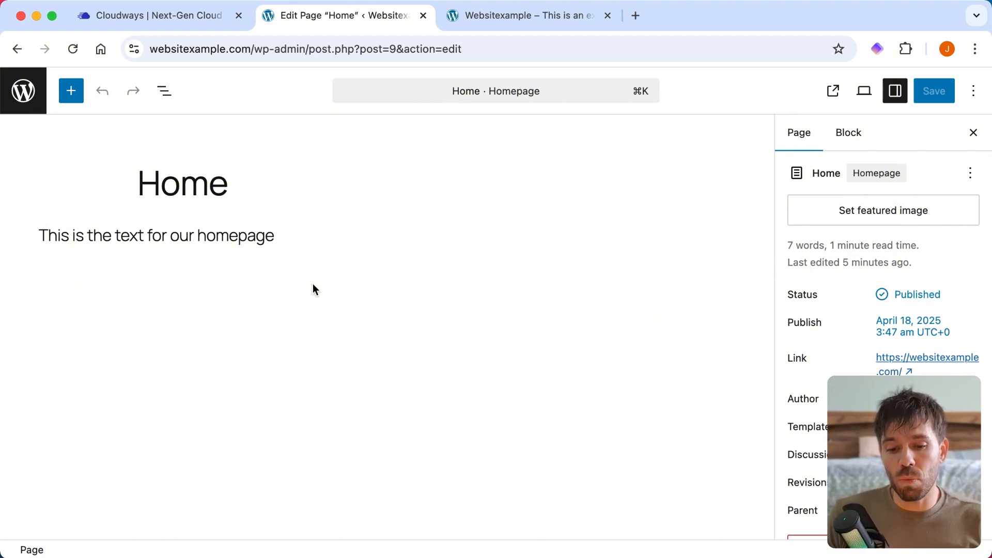
- Search the block library for "hero" and insert the "Hero, full width image" pattern below the homepage text
click(75, 97)
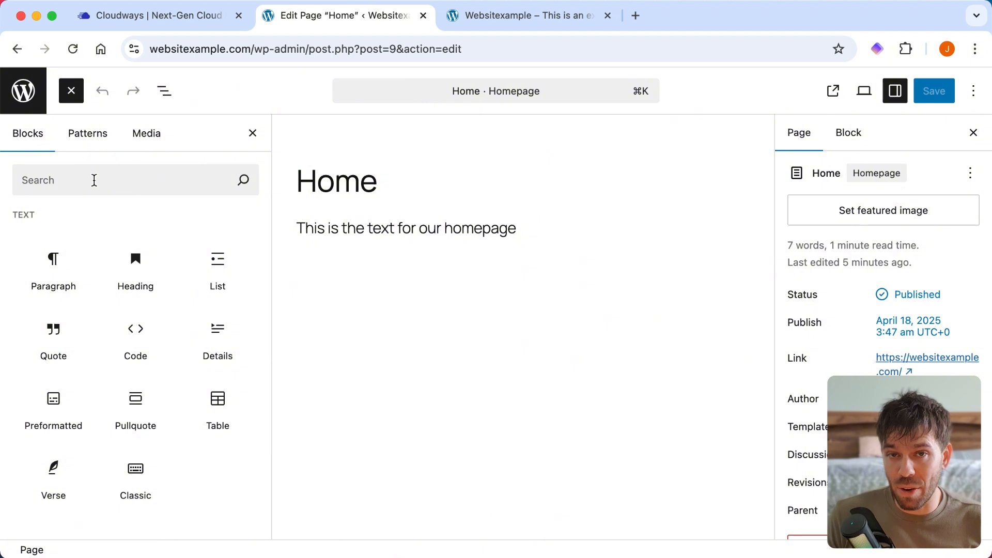
click(94, 180)
text(h)
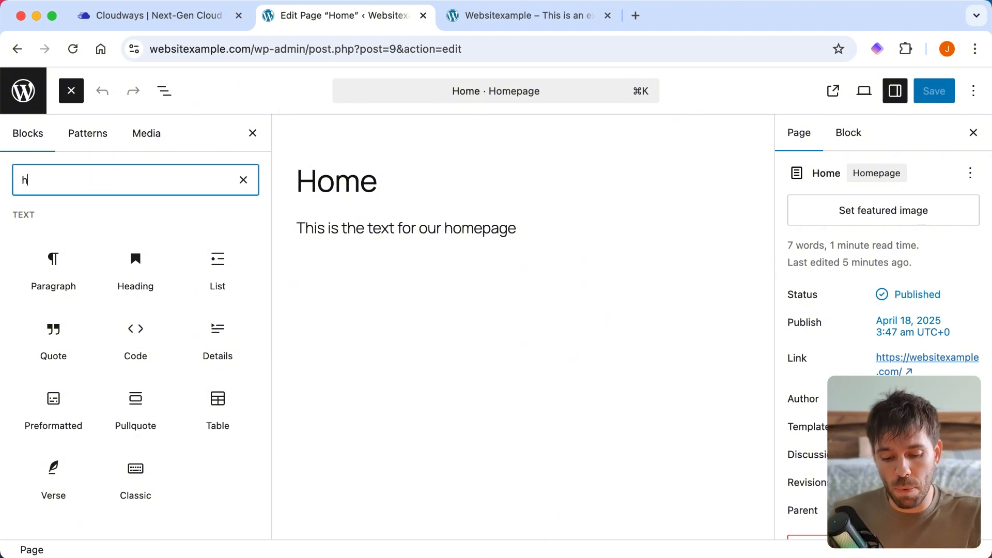
text(ero)
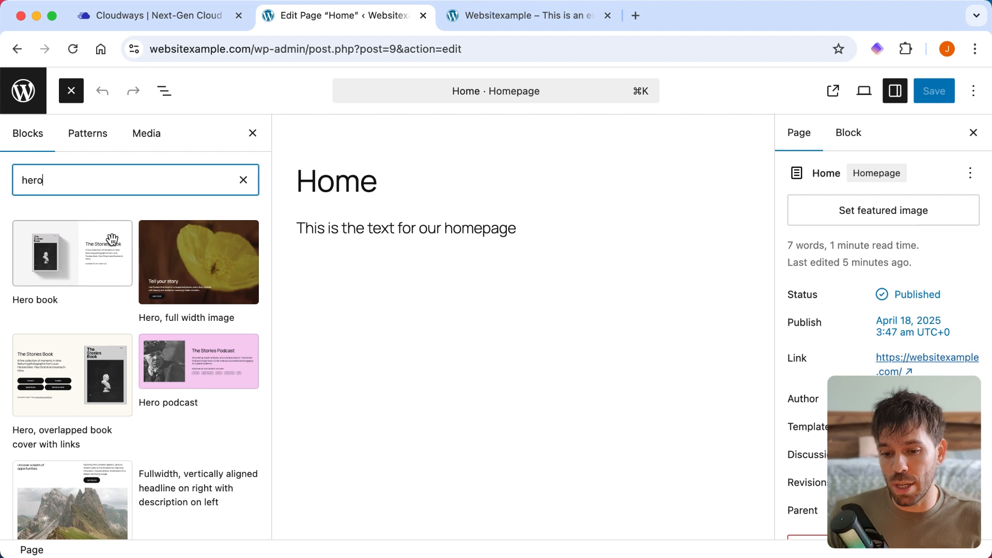
click(230, 261)
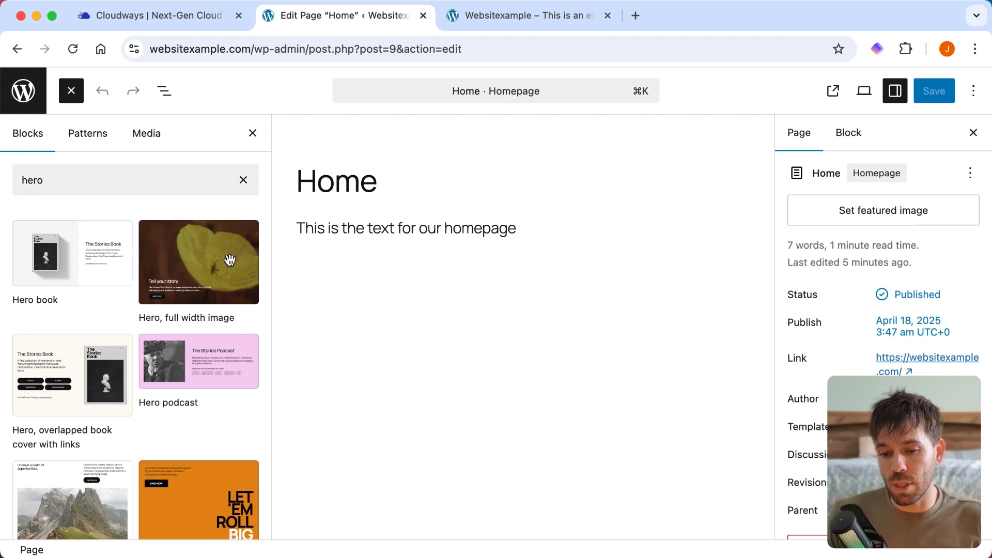
click(253, 134)
scroll(343, 343, down, 5)
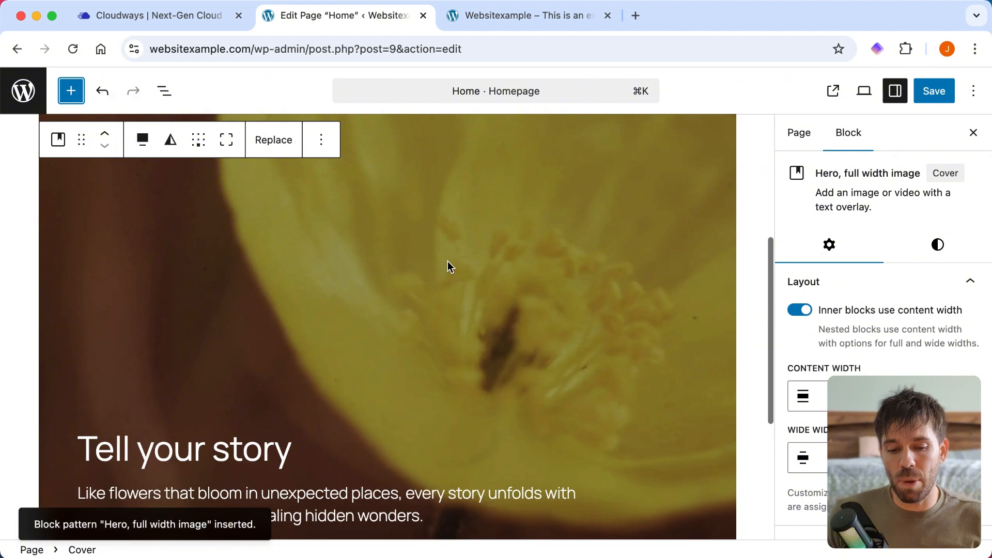
scroll(447, 267, down, 3)
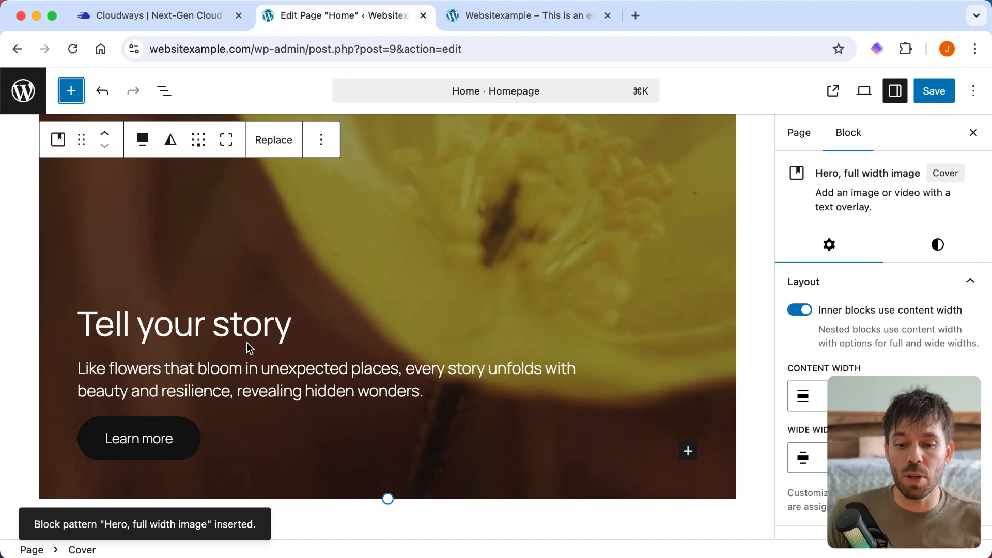
scroll(367, 352, up, 1)
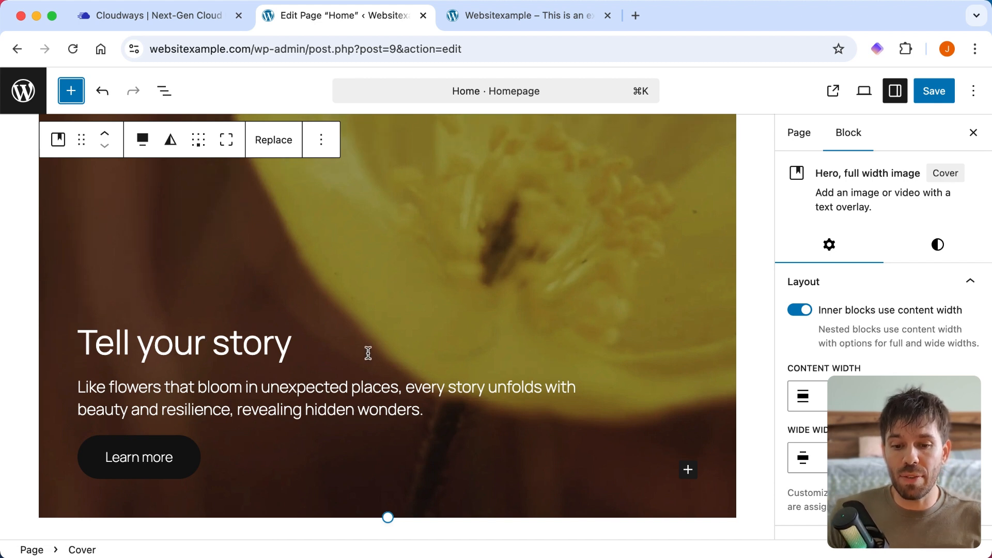
- Save the Home page and reload the live homepage
click(934, 91)
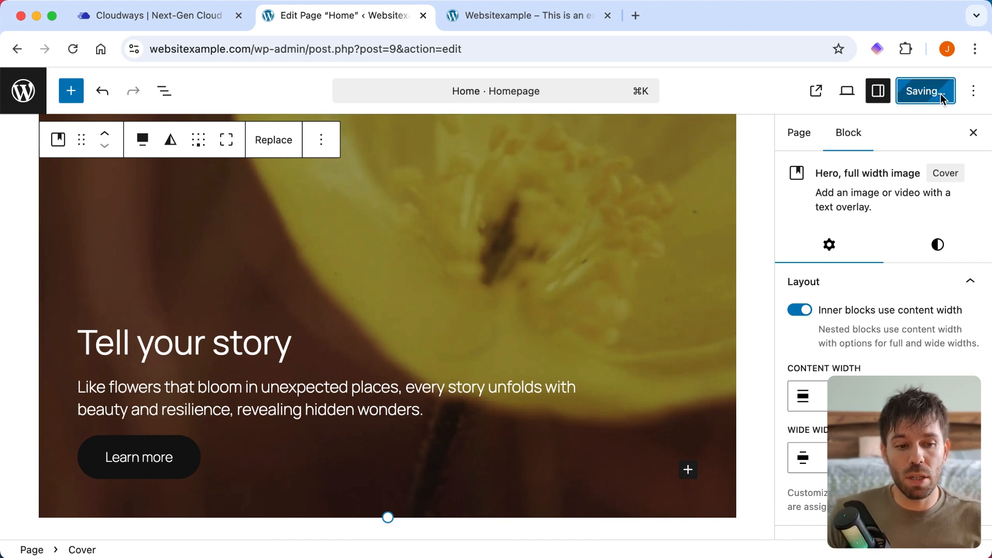
click(478, 17)
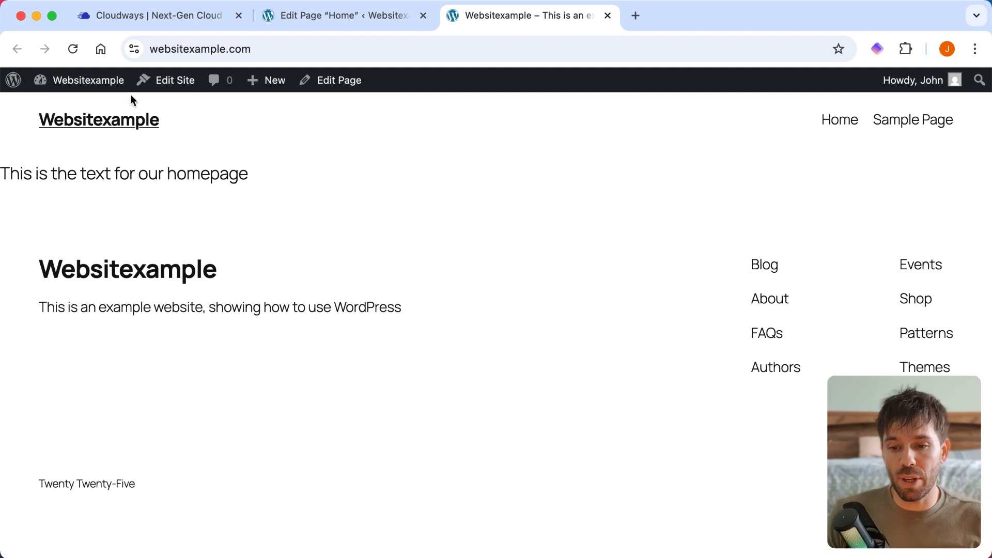
click(73, 50)
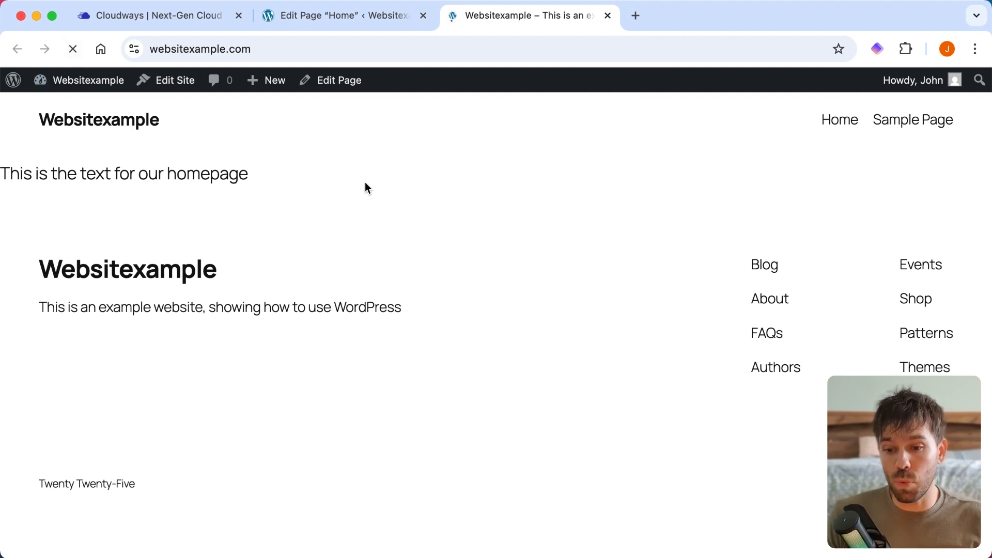
- Examine the hero section's image, heading, text and button on the live homepage, along with the content around it
scroll(444, 293, down, 5)
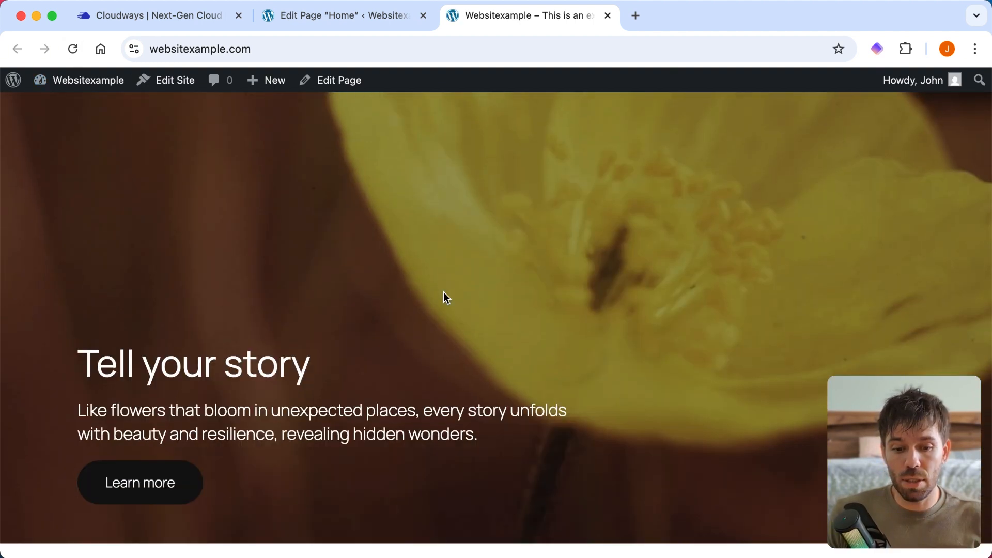
scroll(444, 293, down, 10)
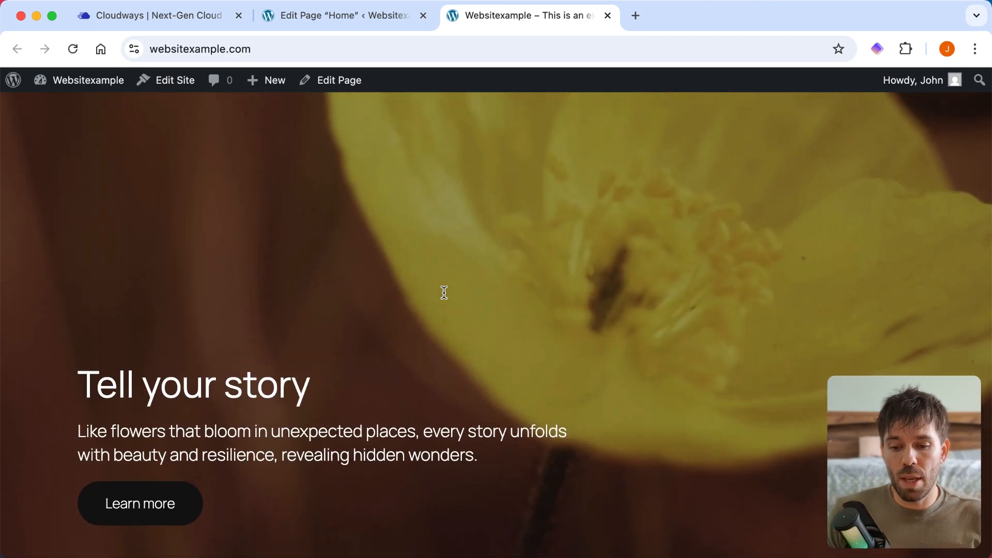
scroll(443, 293, up, 1)
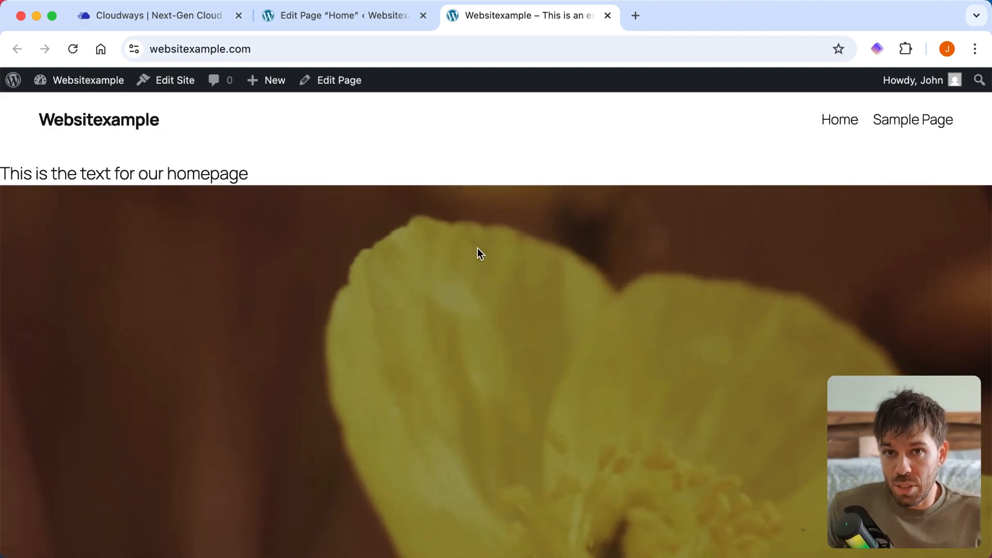
scroll(478, 248, down, 5)
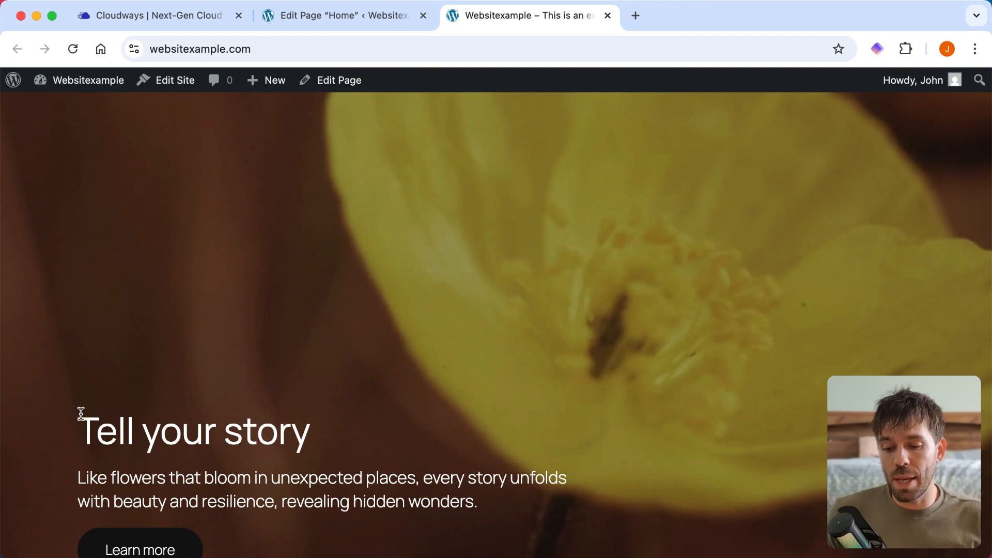
scroll(79, 414, up, 5)
scroll(84, 151, down, 4)
scroll(82, 294, down, 6)
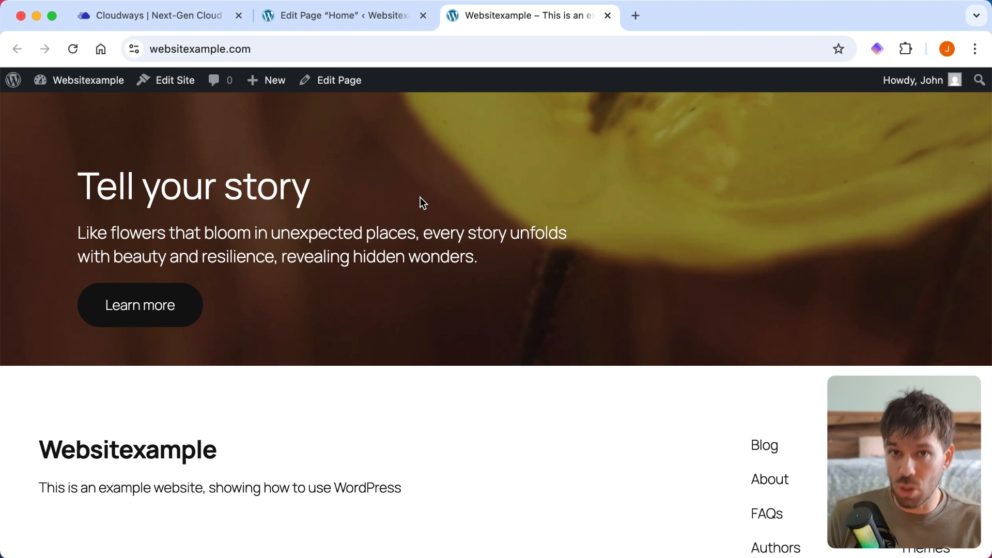
scroll(362, 174, up, 3)
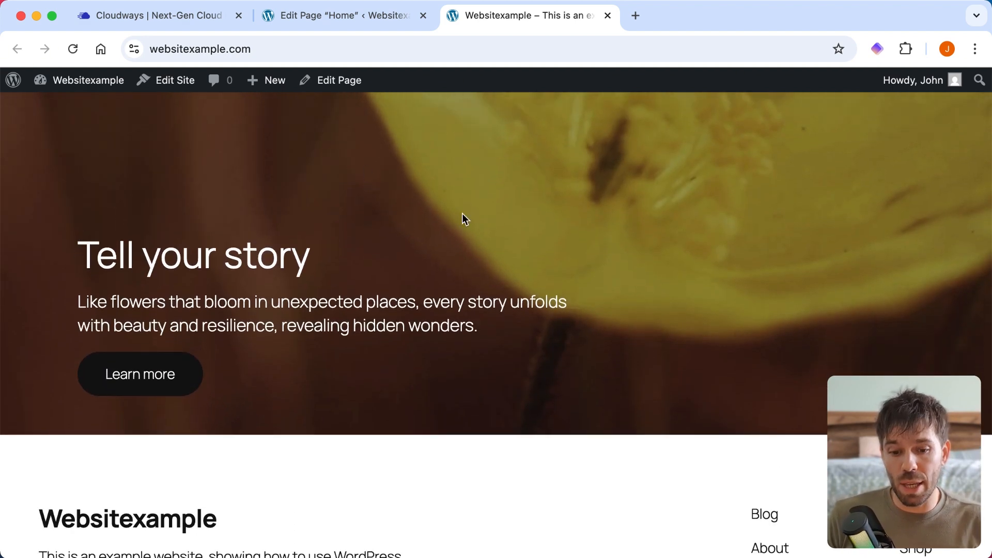
scroll(462, 213, up, 6)
scroll(462, 213, down, 6)
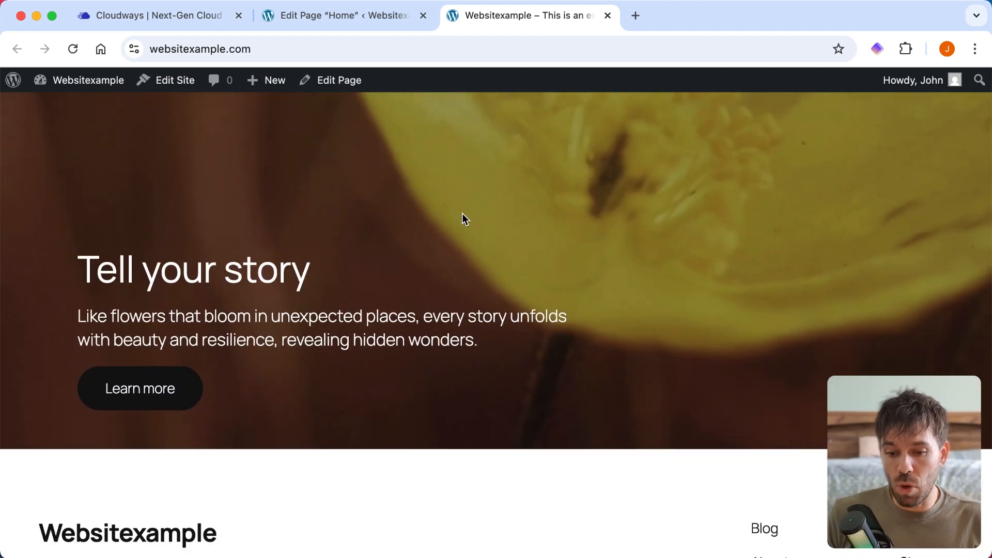
scroll(462, 213, down, 1)
- Replace the hero heading "Tell your story" with "change this" in the page editor and save the page
click(339, 23)
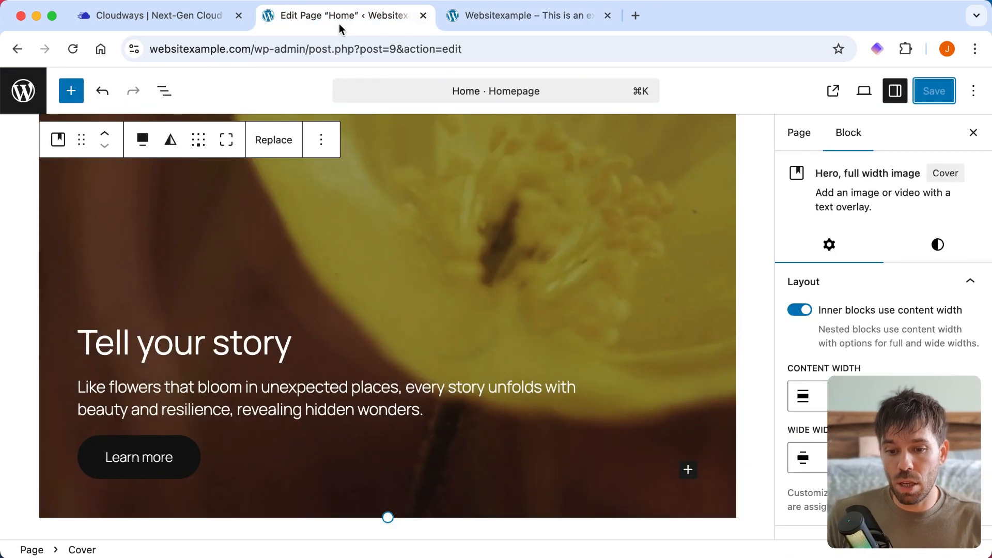
scroll(504, 315, down, 2)
scroll(504, 315, down, 1)
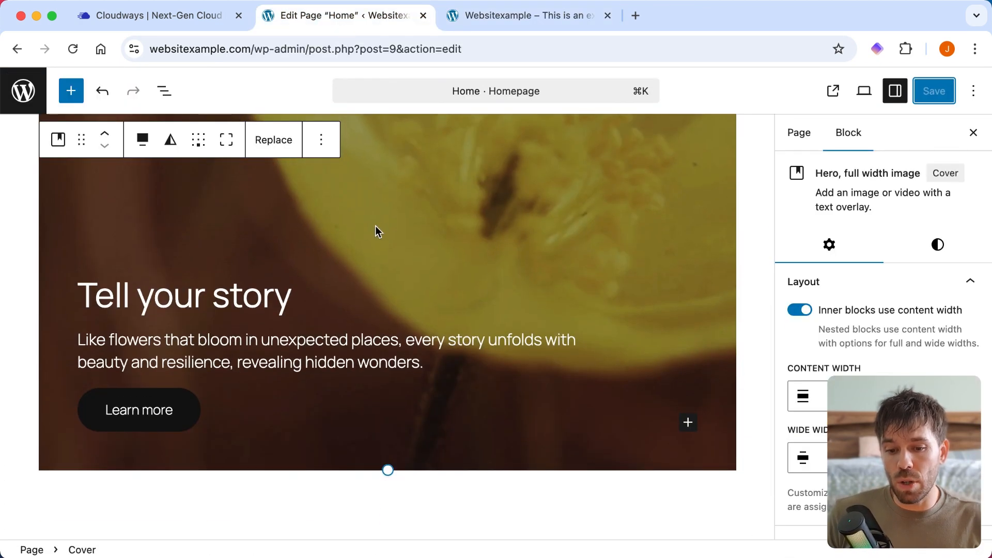
triple_click(222, 298)
text(c)
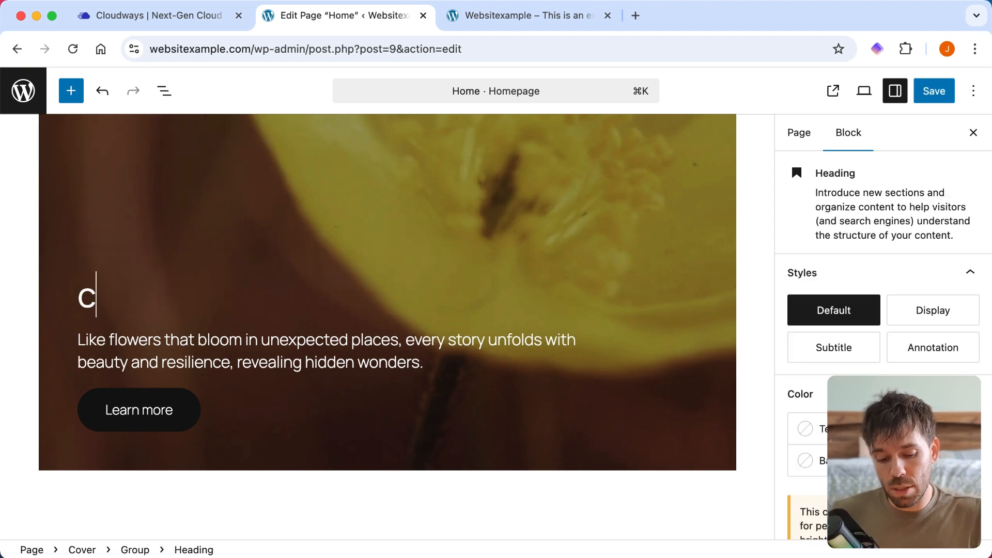
text(hange the)
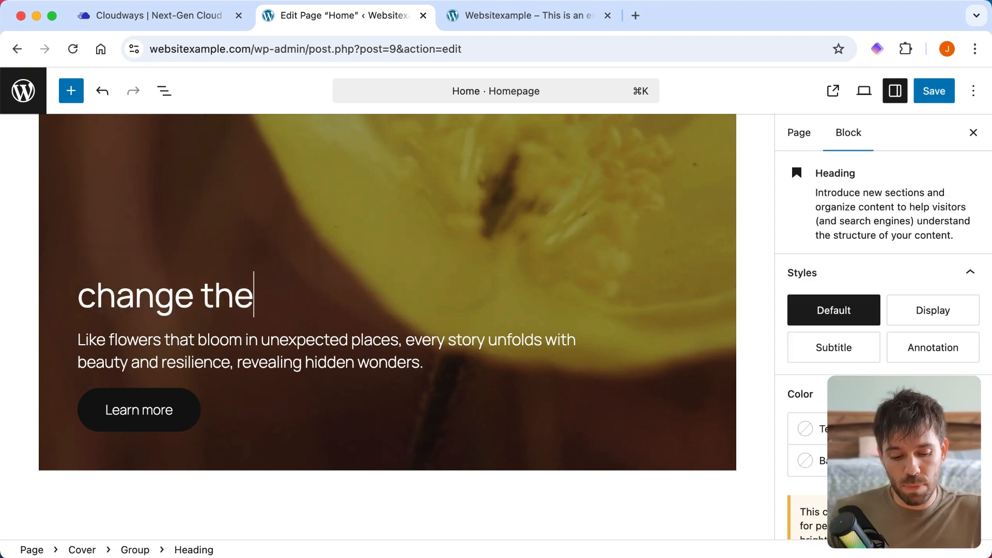
key(BackSpace)
text(is)
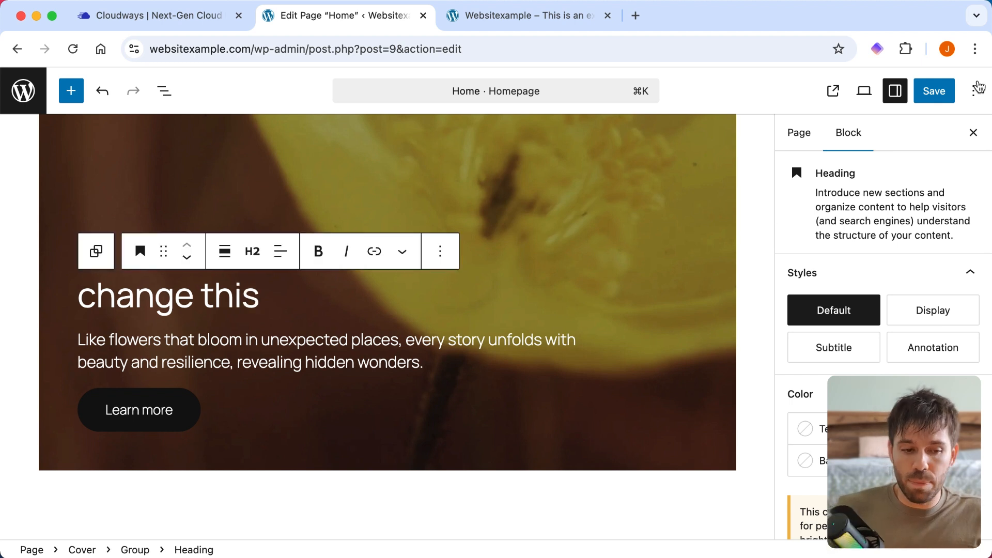
click(936, 94)
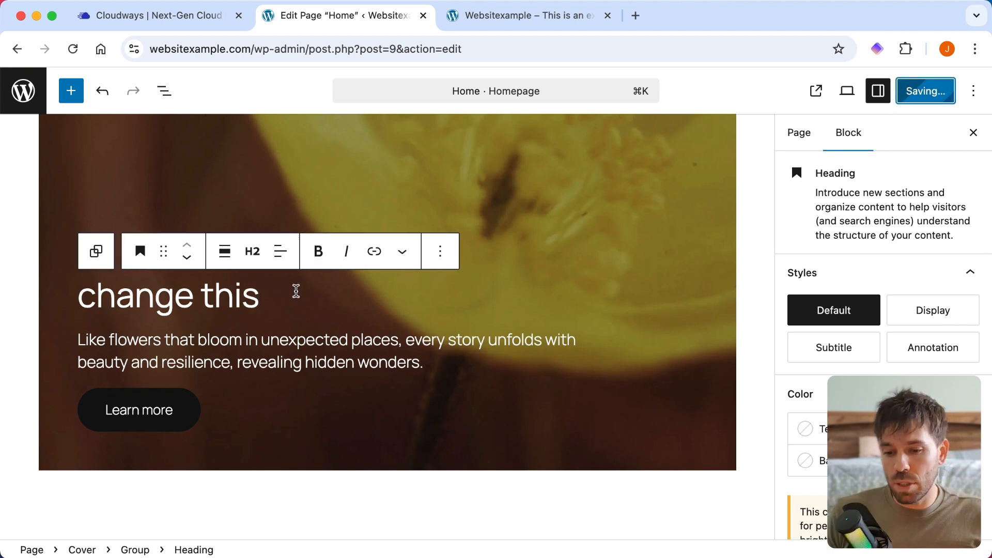
- Reload the live homepage and check the edited heading in the hero section
click(530, 27)
click(72, 49)
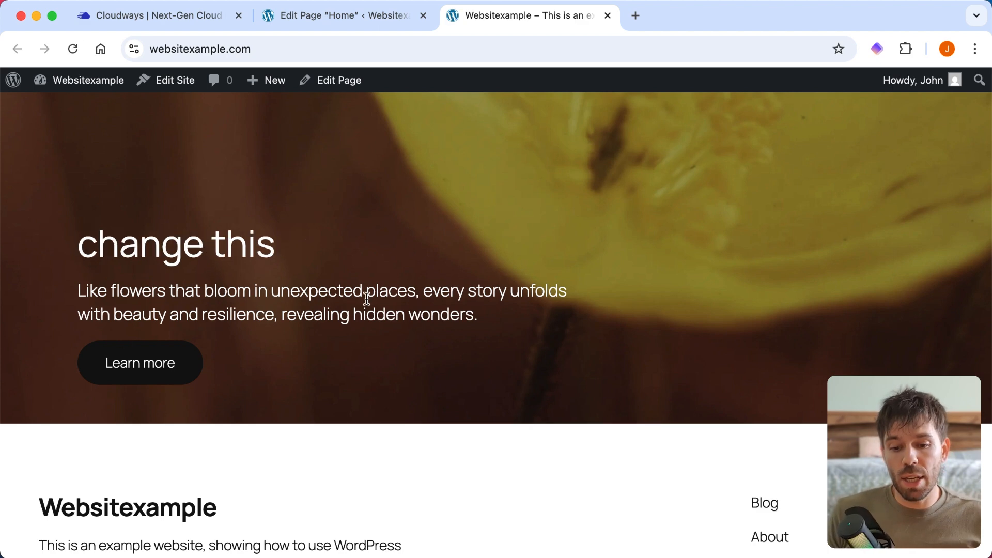
scroll(430, 277, up, 7)
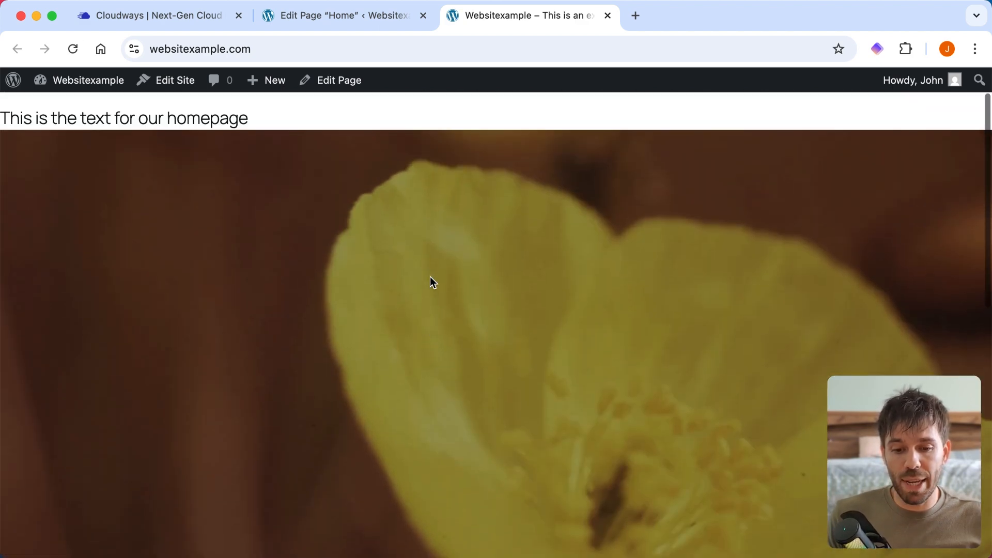
scroll(430, 277, down, 4)
scroll(433, 282, down, 4)
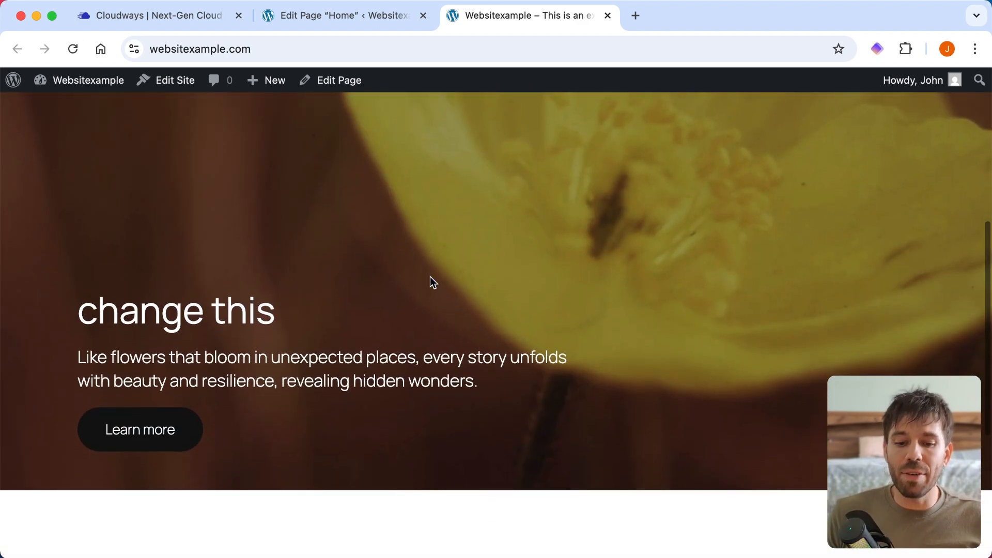
- In the page editor, search the blocks for "group" and insert a Buttons block below the text "This is the text for our homepage"
click(368, 16)
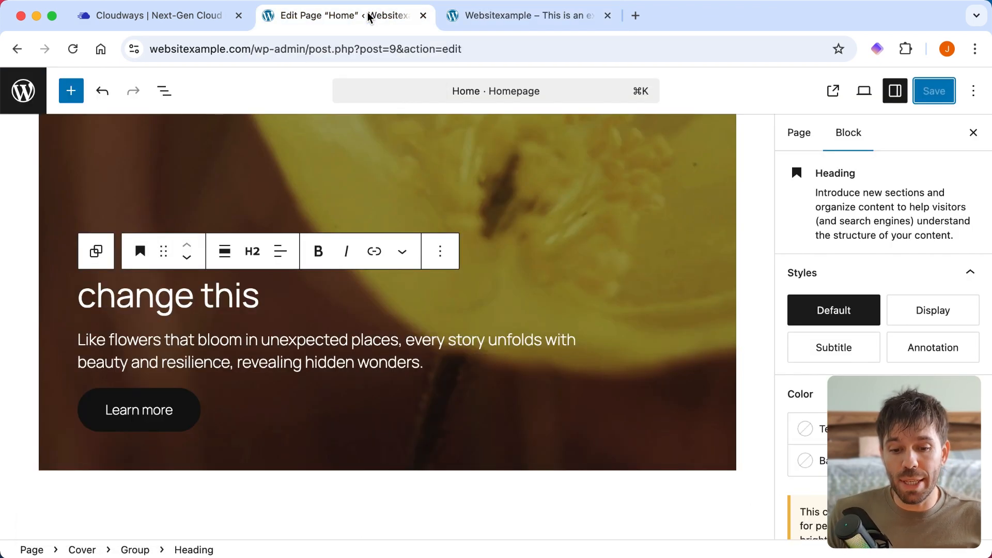
scroll(574, 339, down, 2)
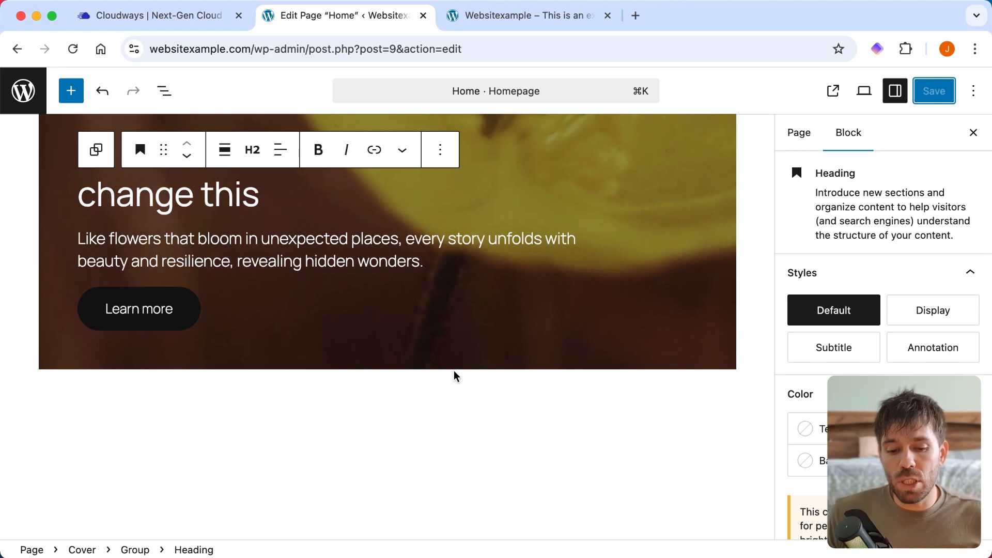
scroll(454, 372, up, 3)
click(299, 231)
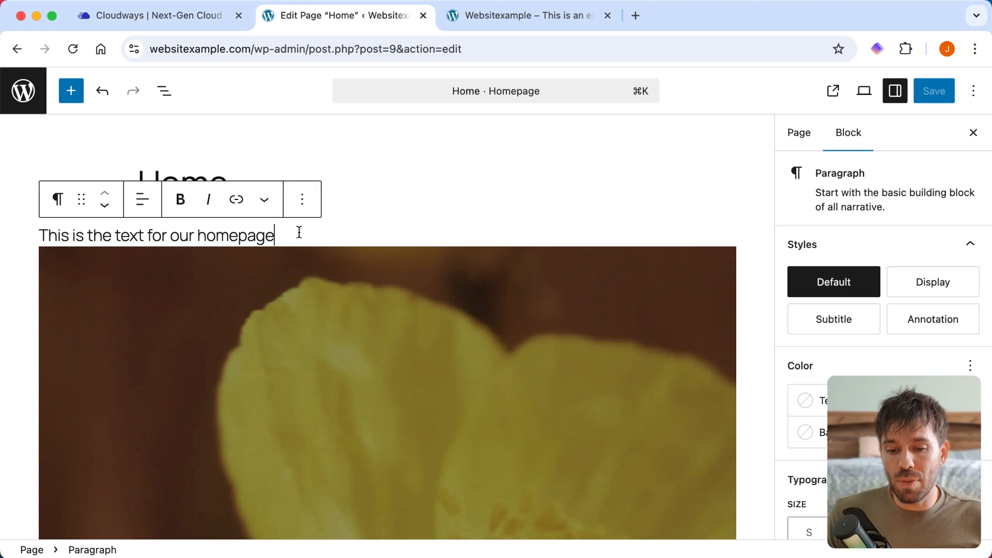
click(73, 93)
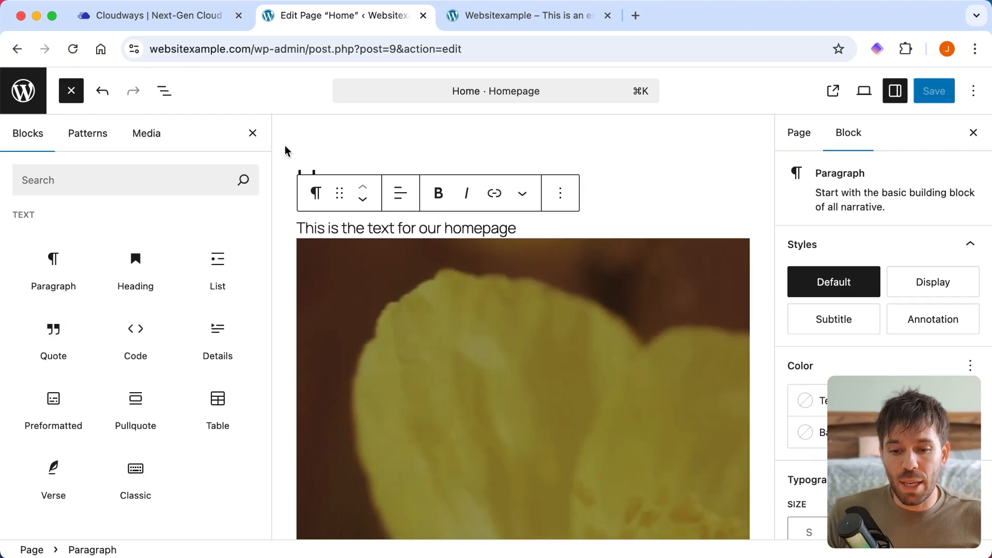
click(114, 178)
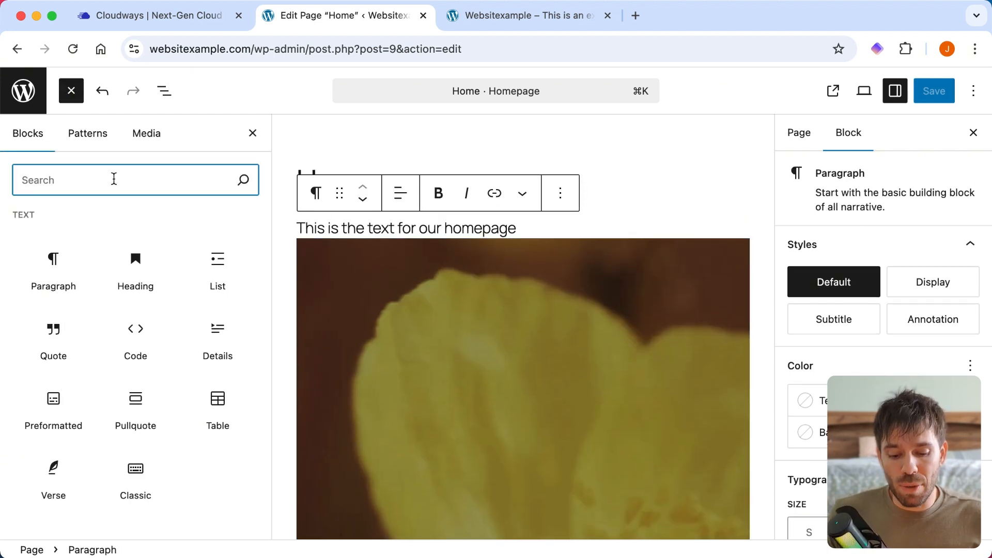
text(g)
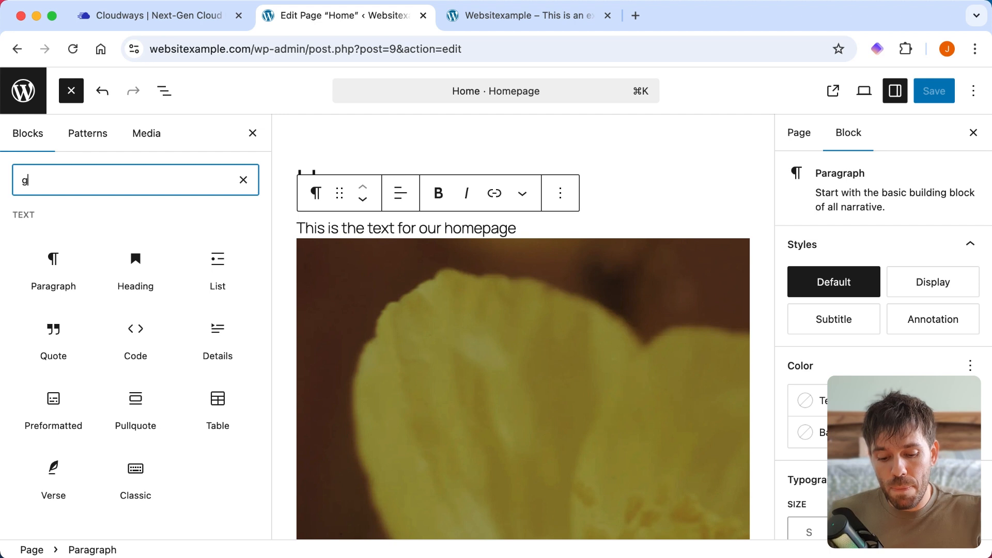
text(rou)
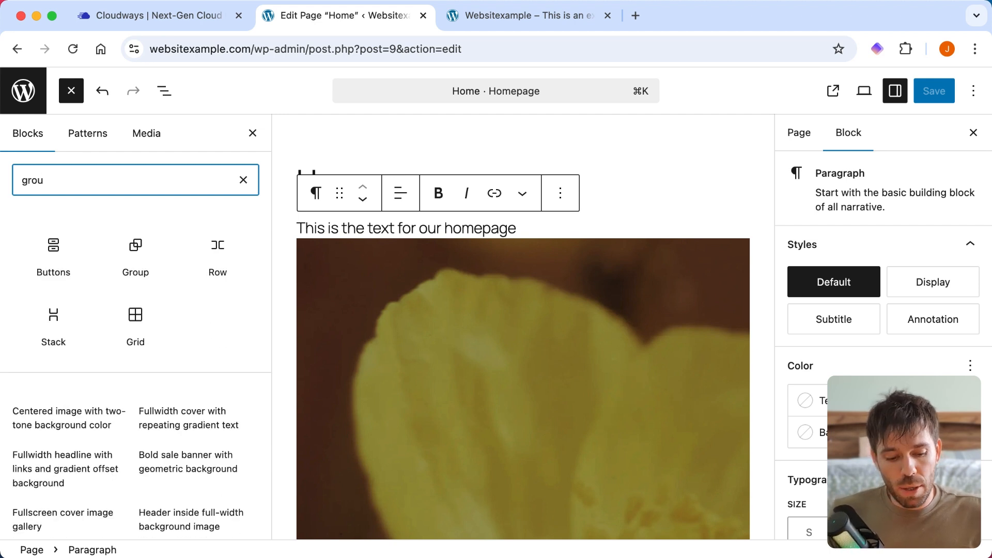
text(p)
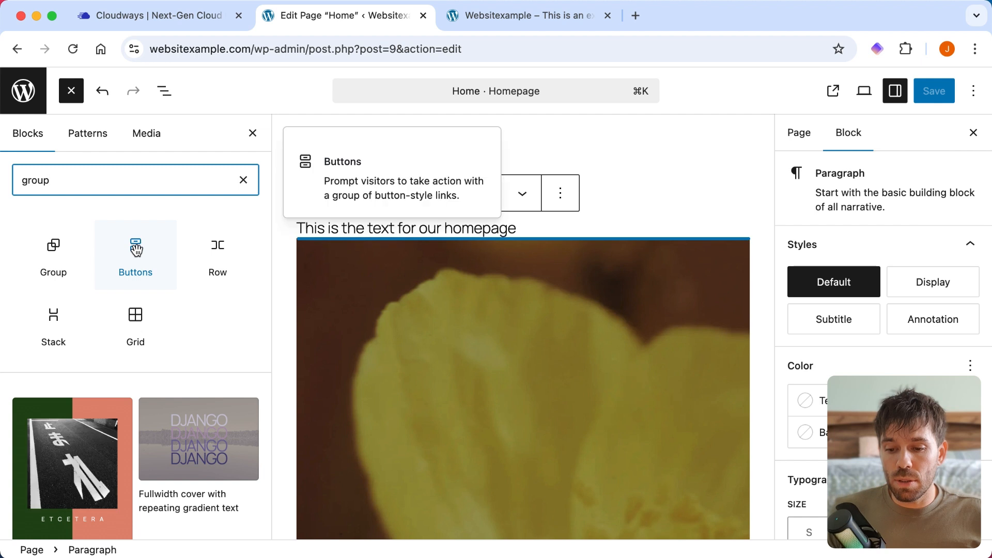
click(136, 250)
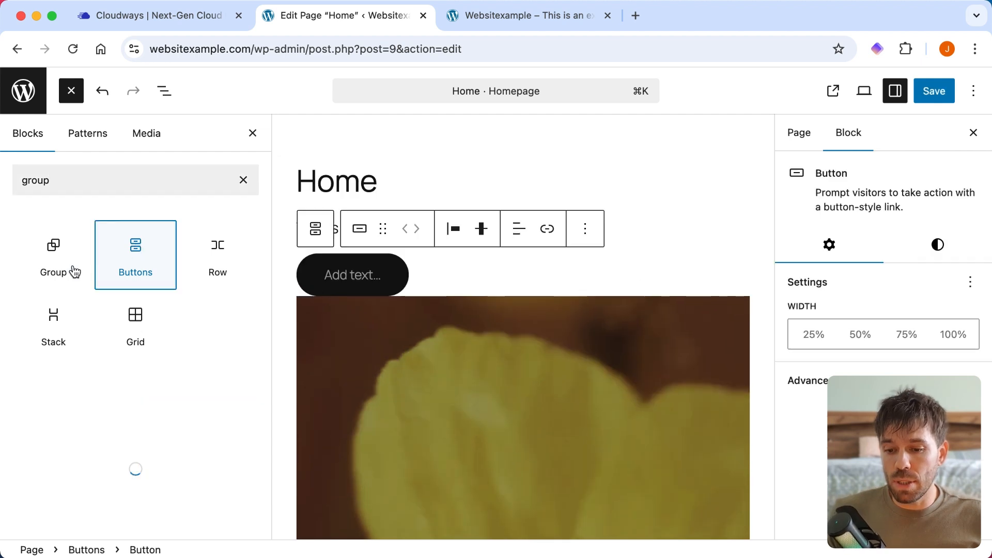
- Insert a Group block below the new button and give it the single-container layout
click(49, 244)
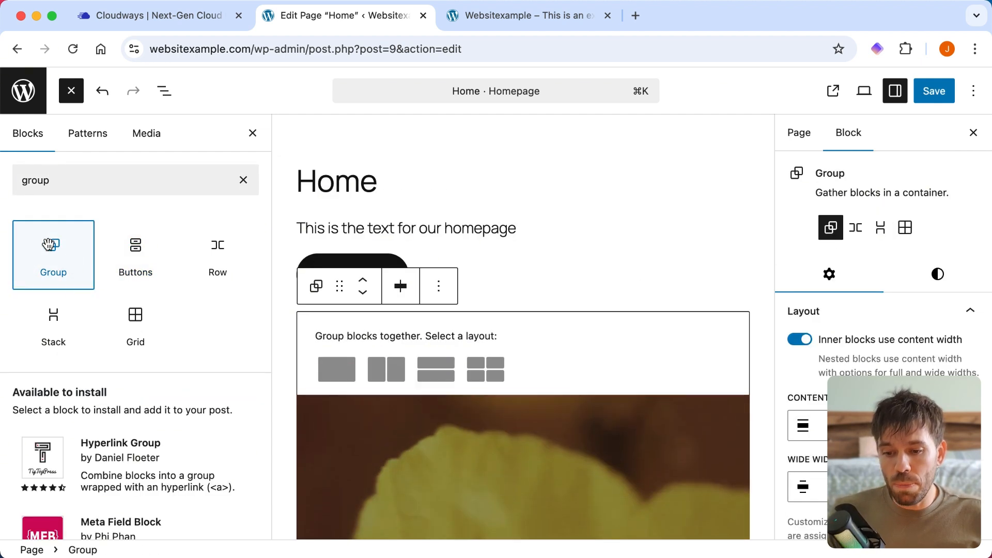
click(253, 134)
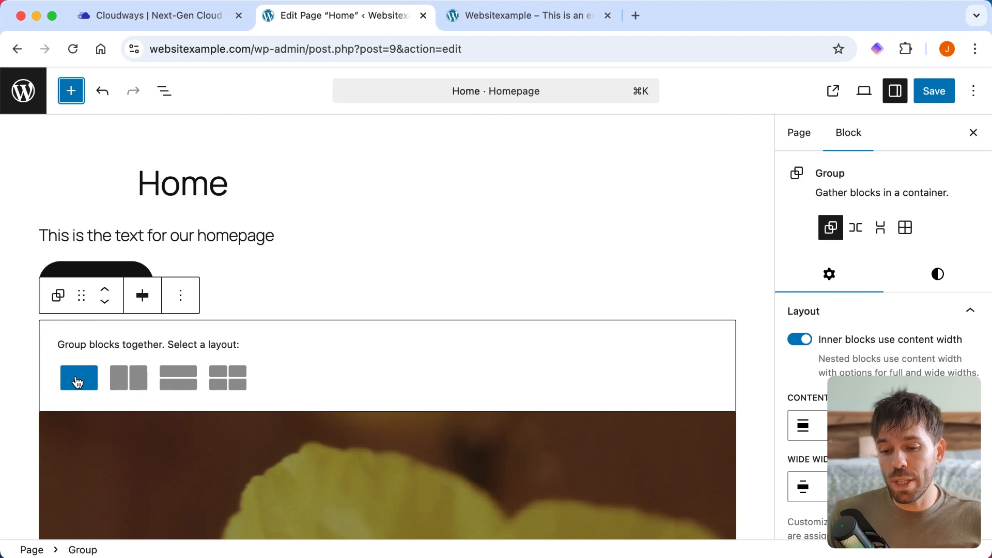
click(80, 381)
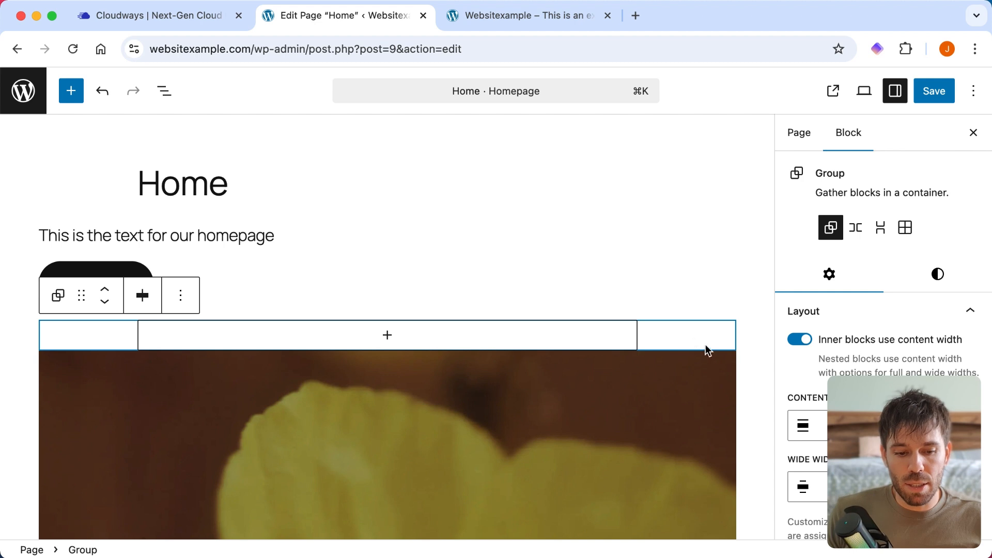
- Add a Paragraph block inside the group with the text "this is a paragraph"
click(387, 339)
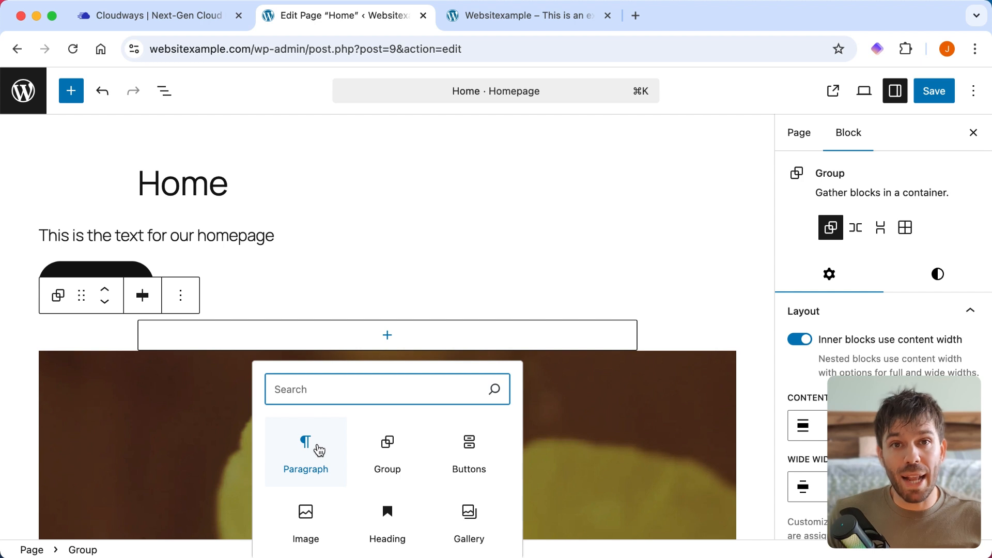
click(290, 461)
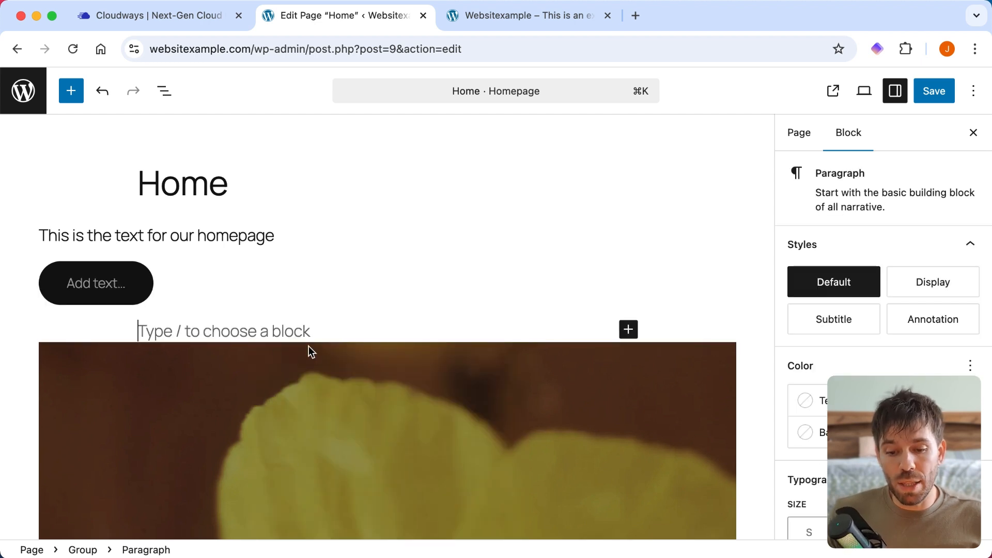
text(this i)
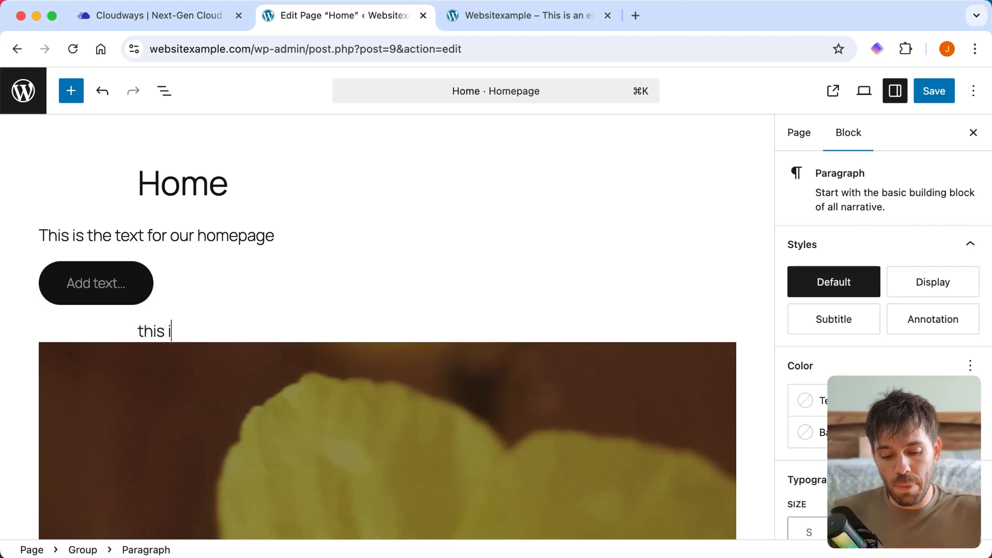
text(s a paragraph)
- Save the page and reload the live homepage to check the new paragraph
click(939, 95)
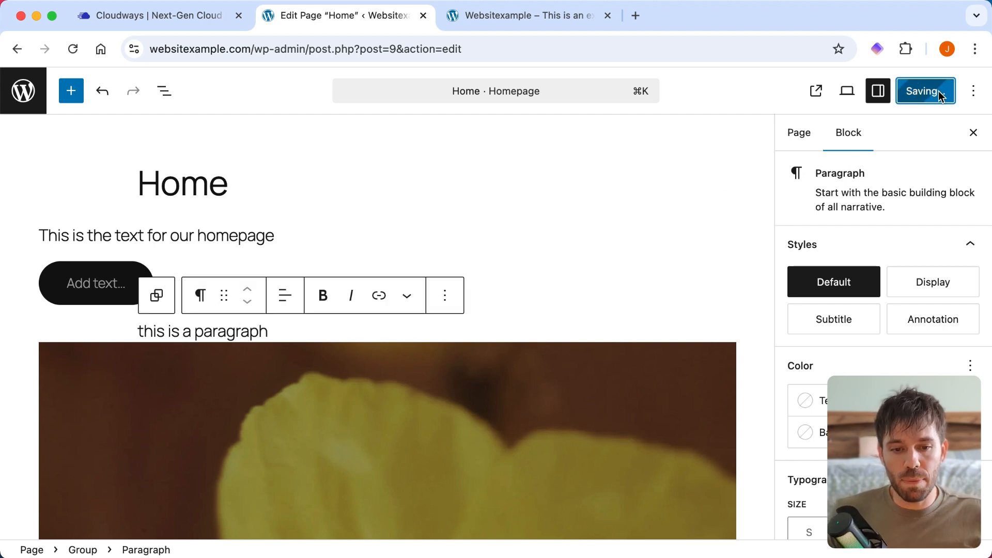
click(73, 49)
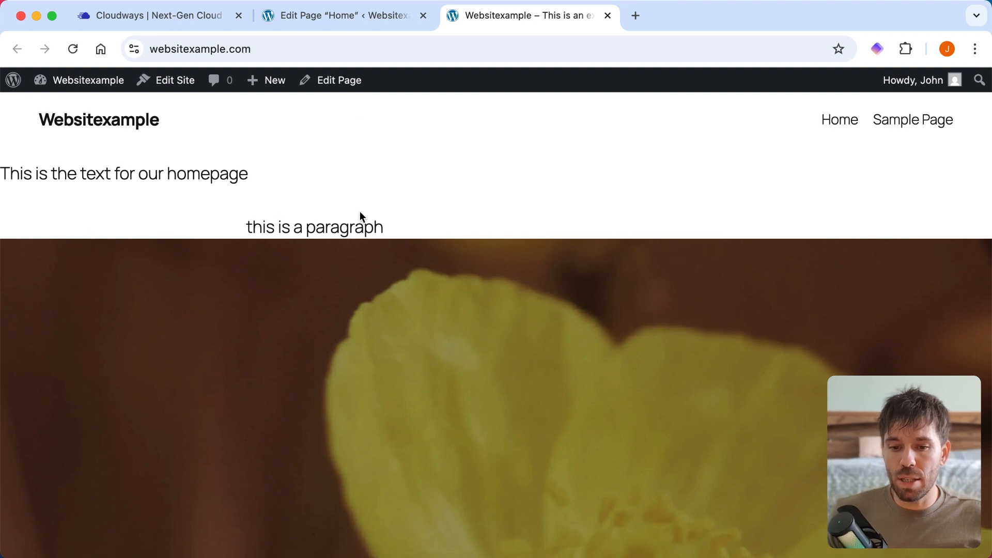
- Return to the page editor, align the text of "this is a paragraph" left and look through the paragraph's block settings
click(337, 21)
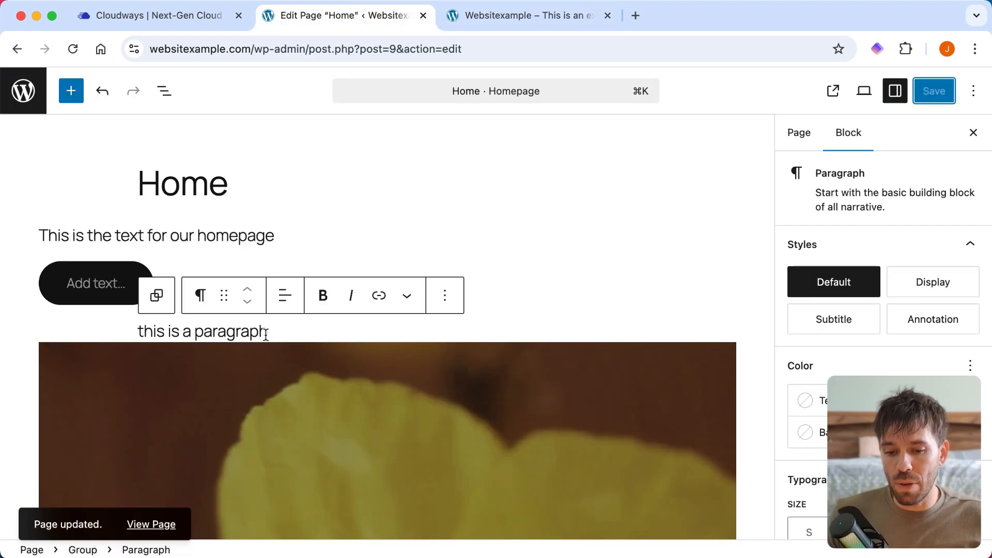
click(283, 301)
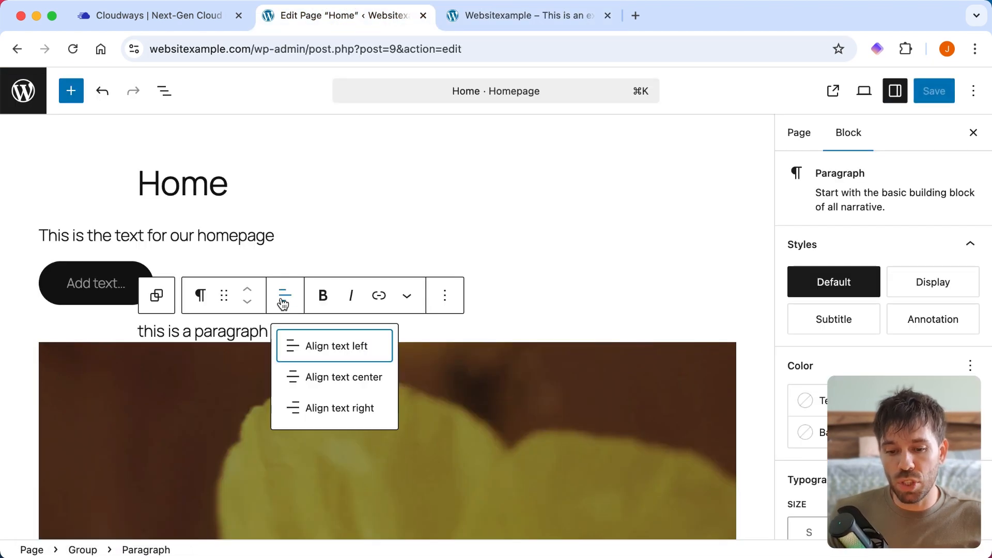
click(339, 357)
click(145, 333)
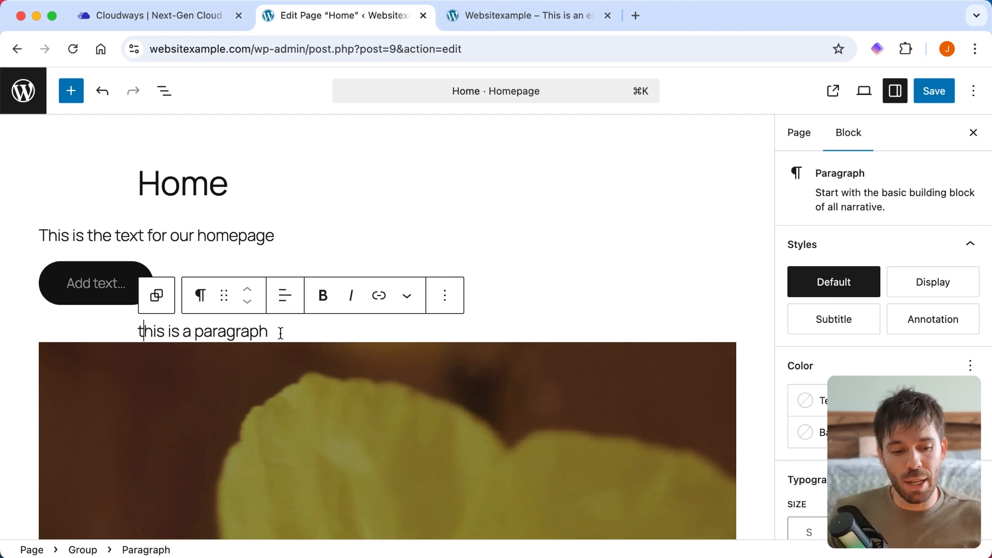
scroll(801, 347, down, 5)
scroll(879, 310, up, 5)
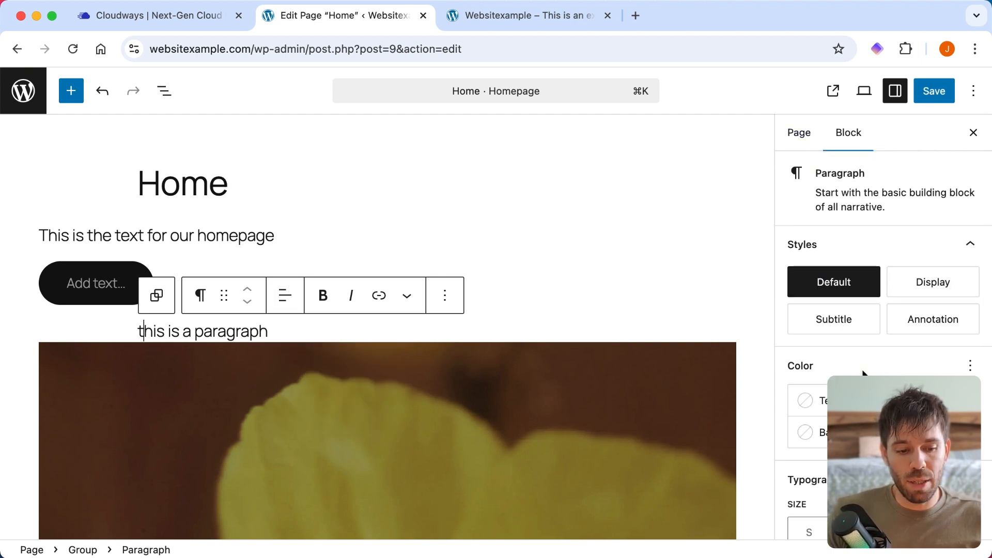
scroll(863, 373, down, 5)
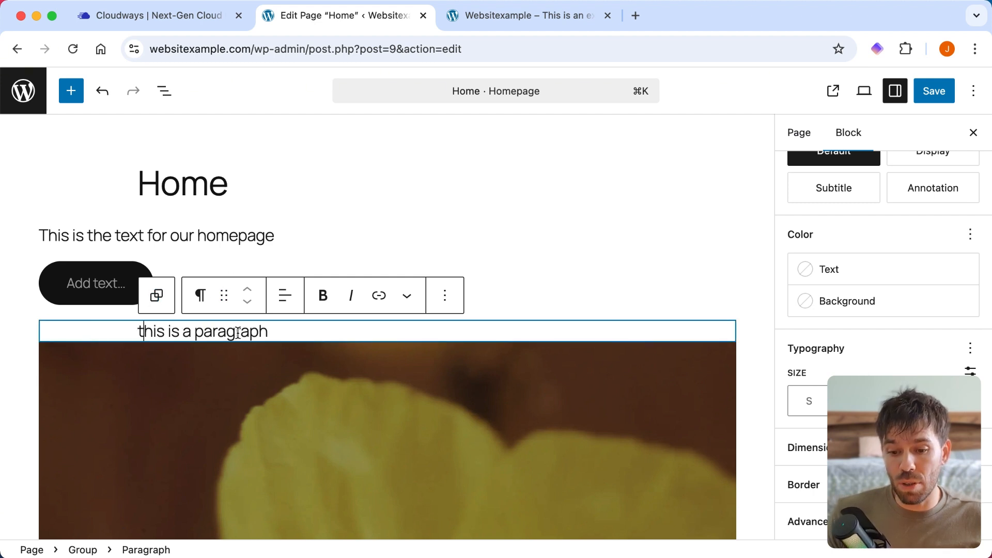
- Select the group around "this is a paragraph" and justify its items left
click(156, 300)
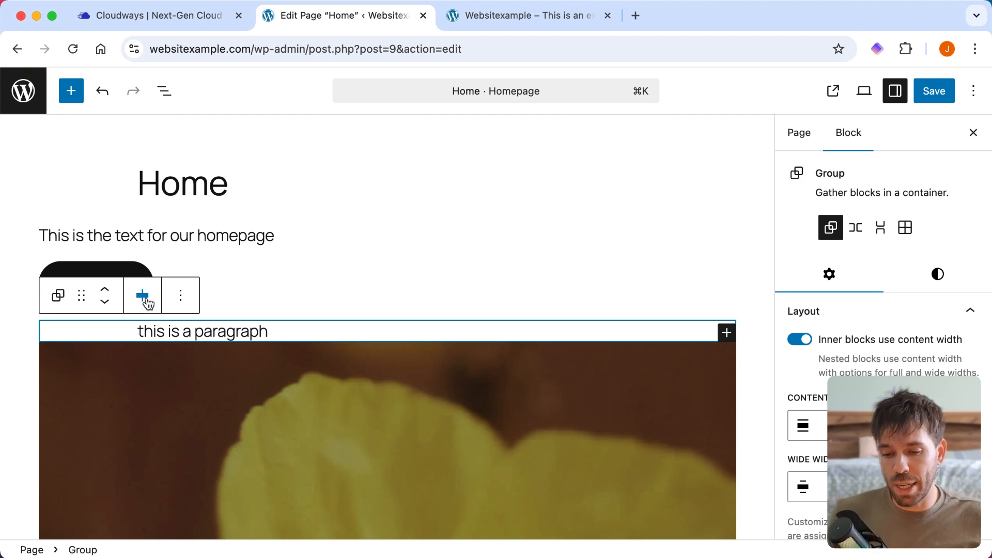
click(148, 304)
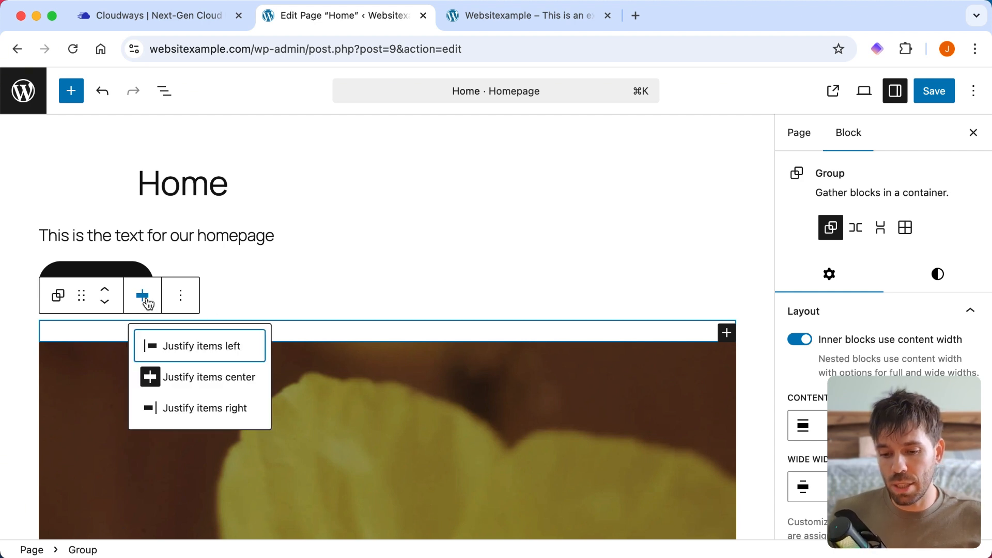
click(204, 355)
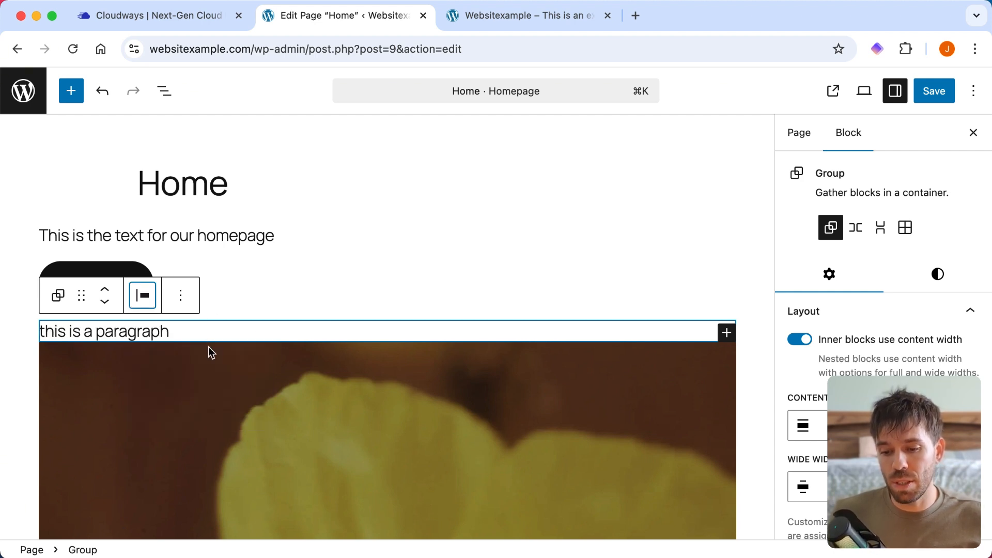
- Save the page, reload the live homepage and compare the paragraph's alignment with the homepage text above it
click(937, 92)
click(531, 16)
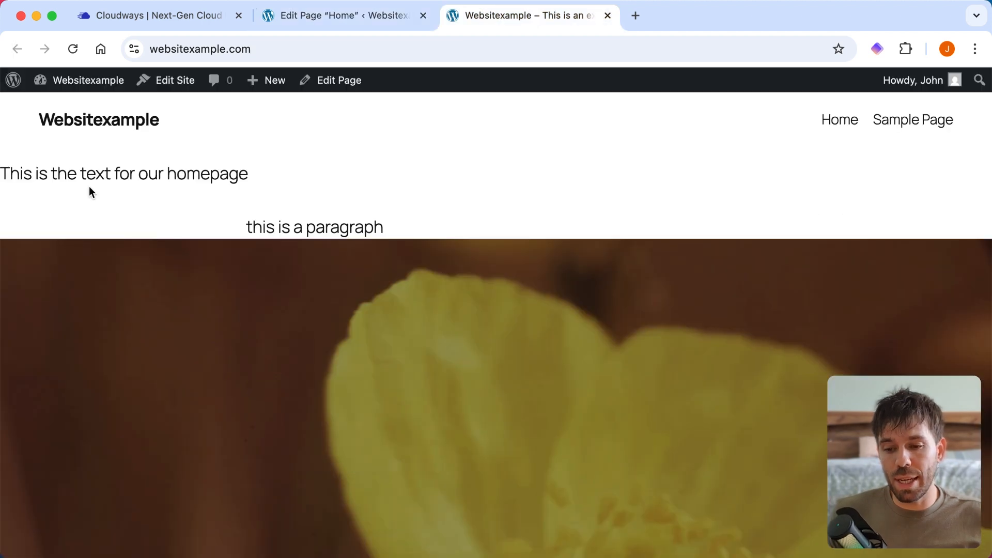
click(73, 49)
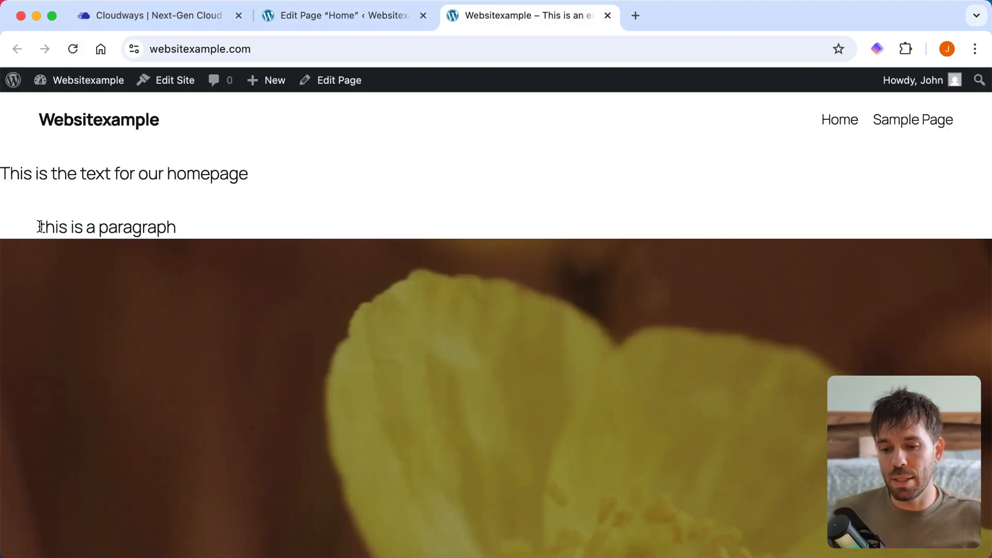
triple_click(159, 172)
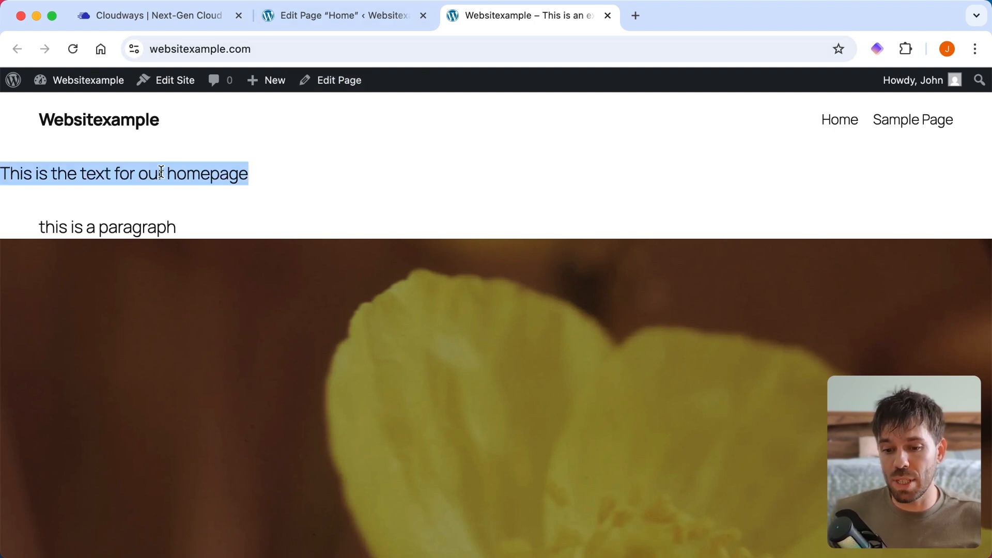
- Delete the paragraph "This is the text for our homepage" in the page editor
click(355, 16)
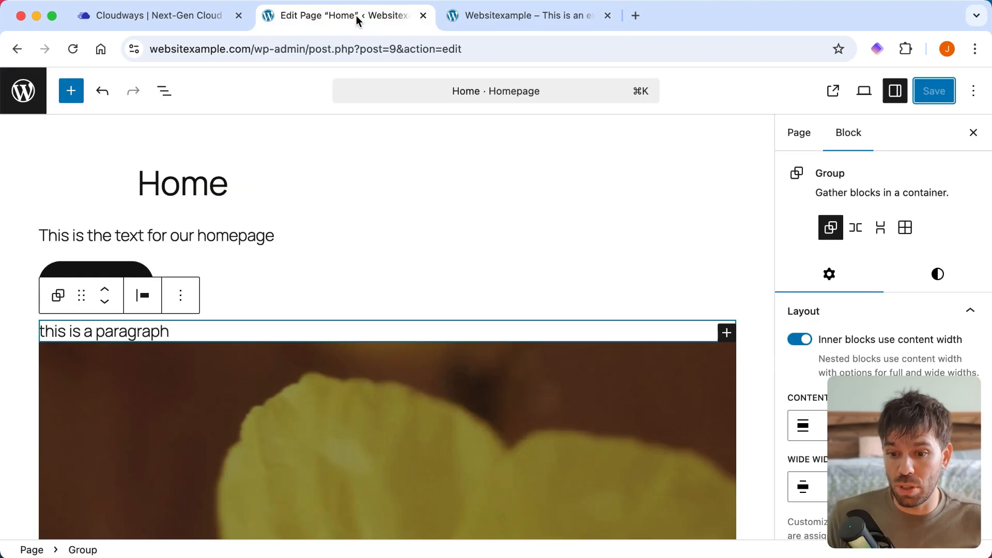
click(246, 237)
click(302, 201)
scroll(445, 361, down, 3)
click(335, 539)
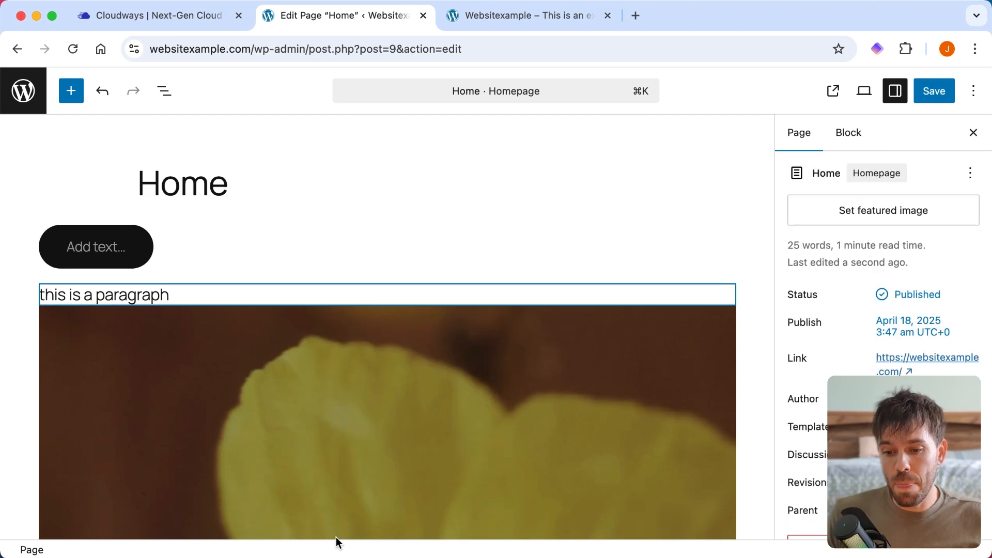
- Delete the unlabelled button and its Buttons container above "this is a paragraph", and save the page
click(119, 237)
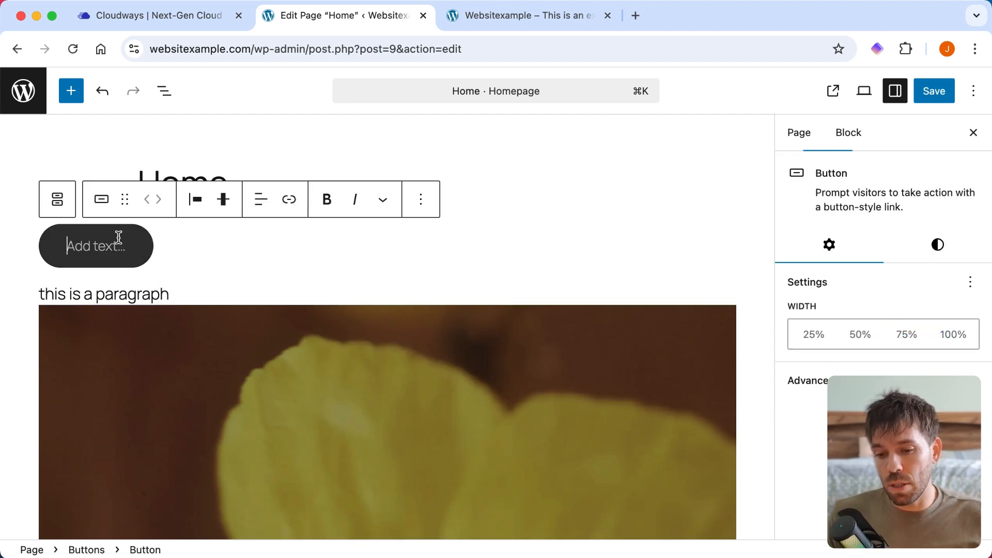
click(420, 199)
scroll(463, 424, down, 2)
scroll(462, 424, down, 2)
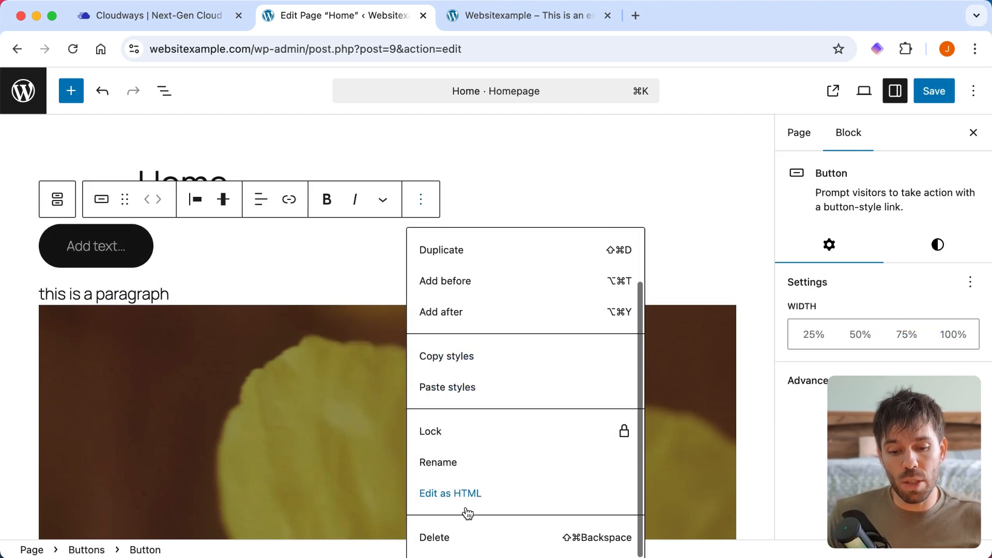
click(463, 536)
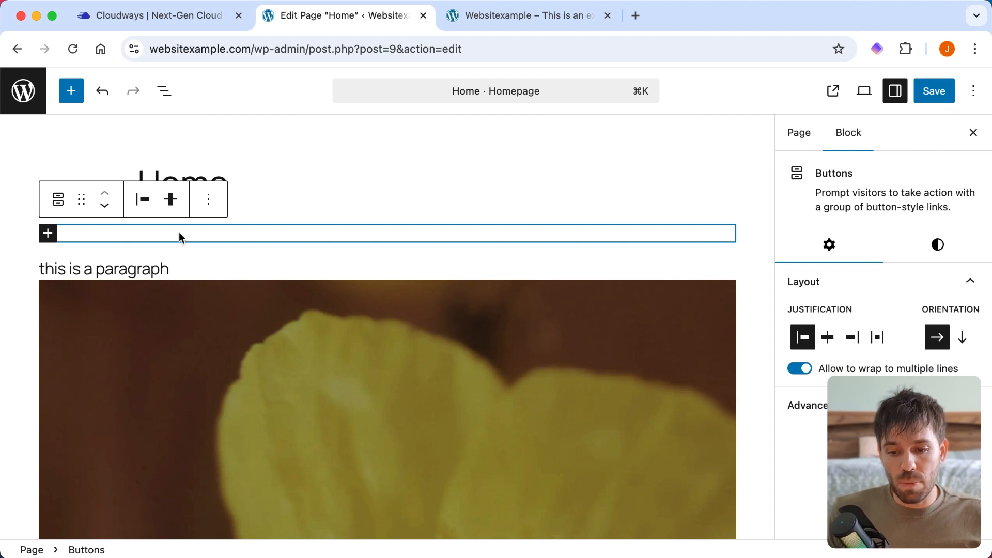
click(208, 200)
scroll(299, 408, down, 3)
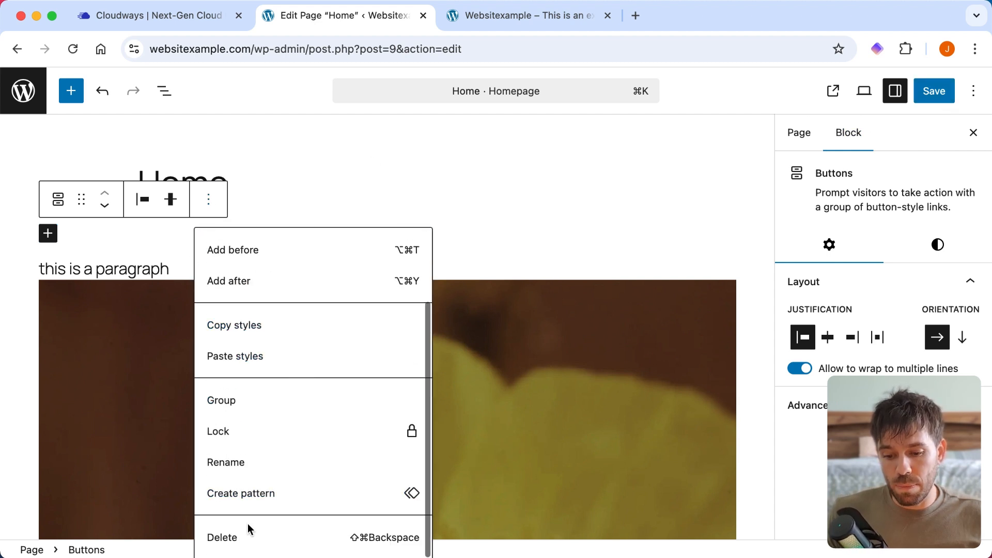
click(248, 542)
click(939, 92)
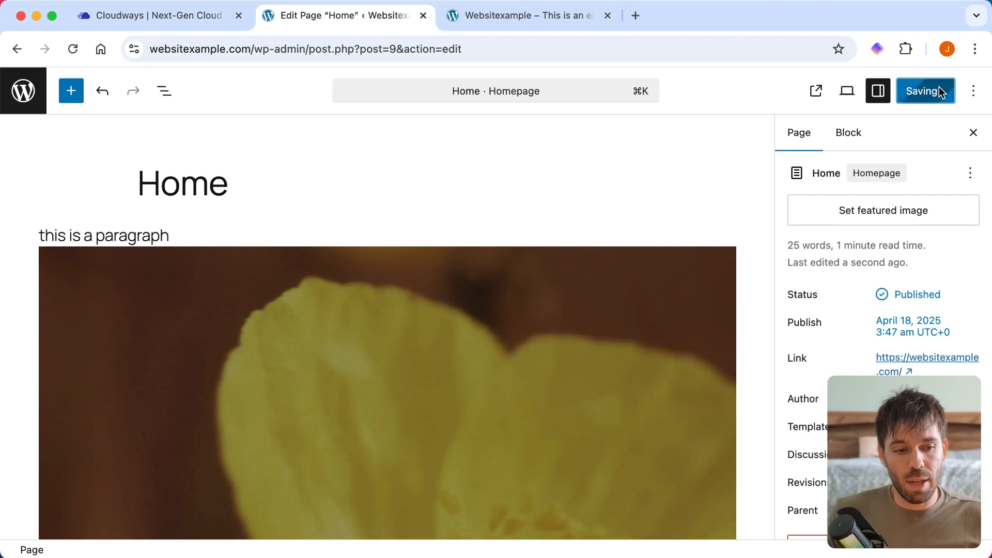
- Reload the live homepage and review its content from the header down to the footer
click(507, 18)
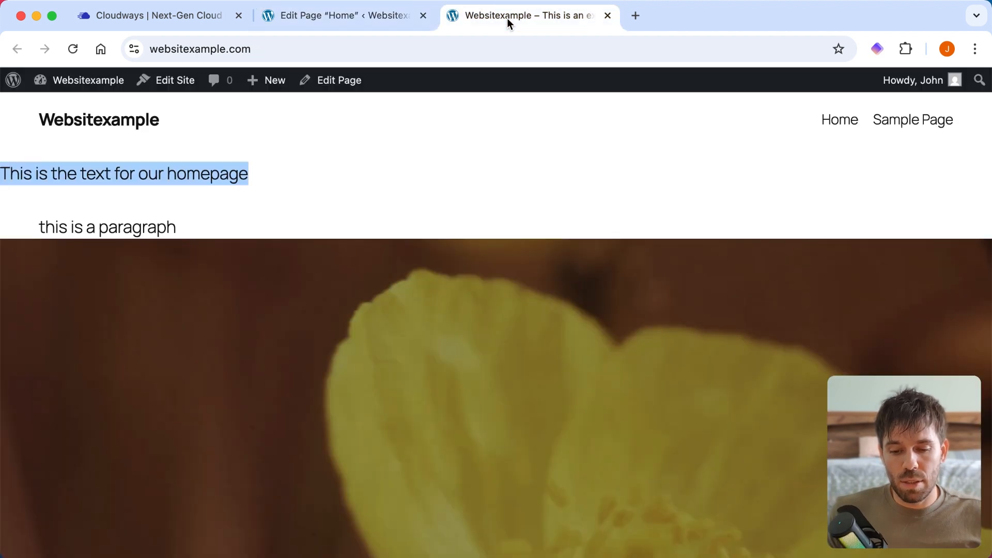
click(72, 49)
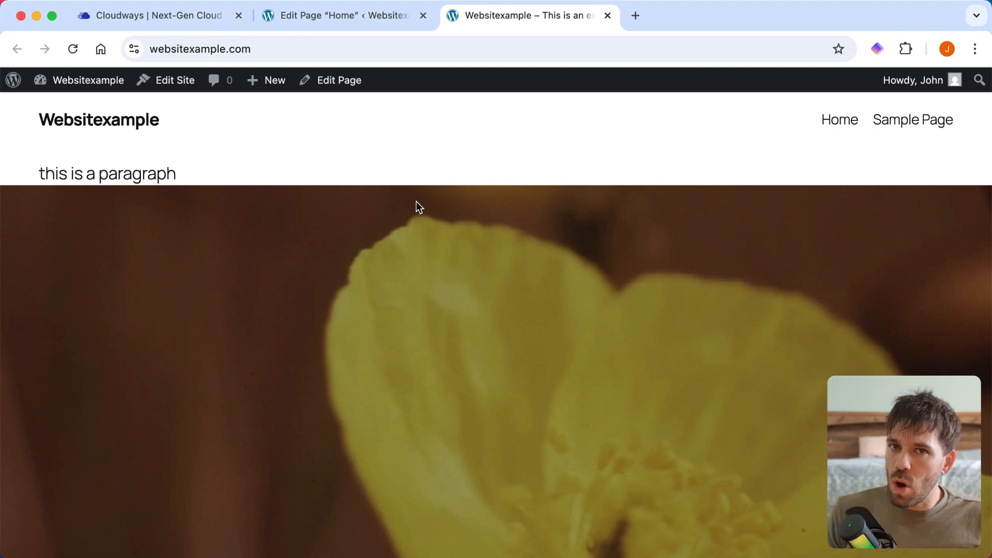
scroll(626, 248, down, 8)
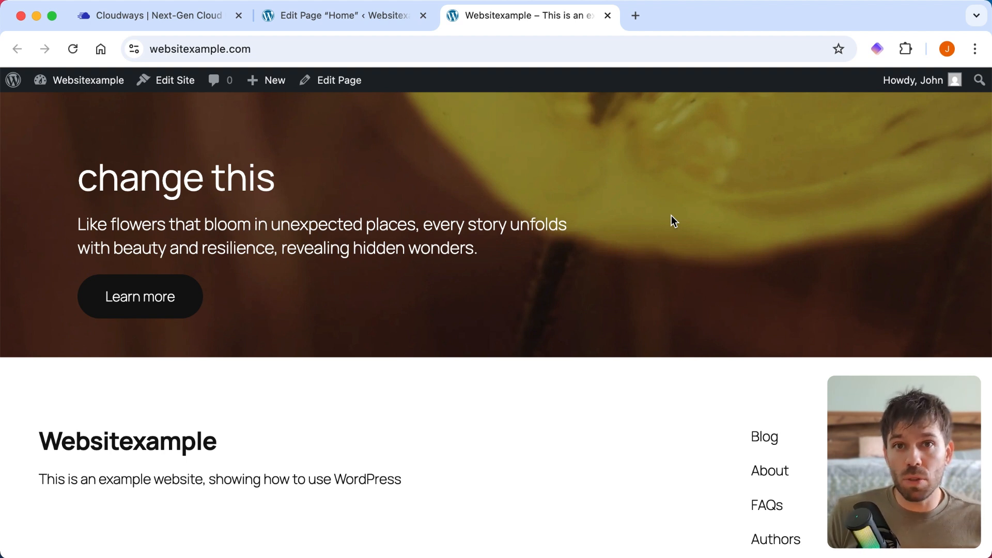
scroll(671, 215, down, 2)
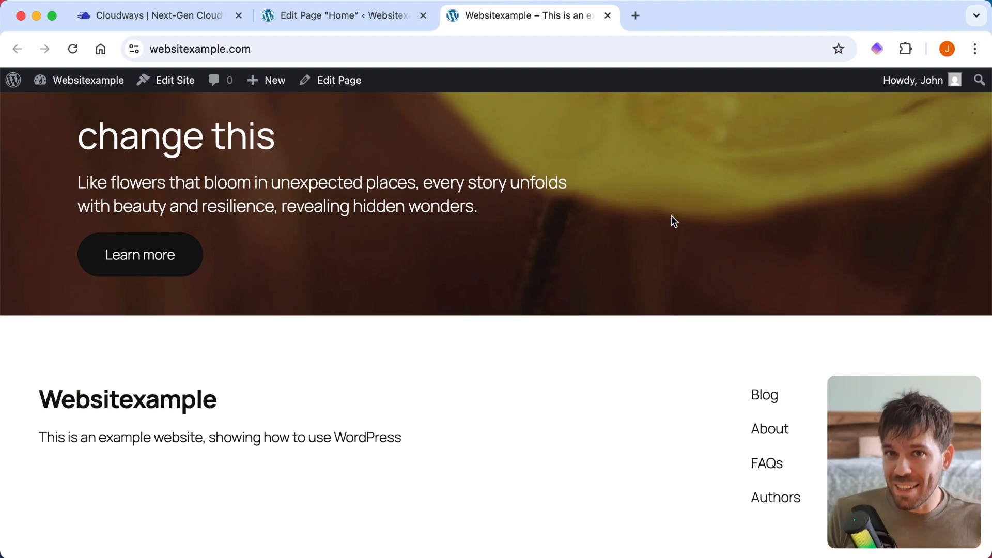
scroll(671, 215, up, 10)
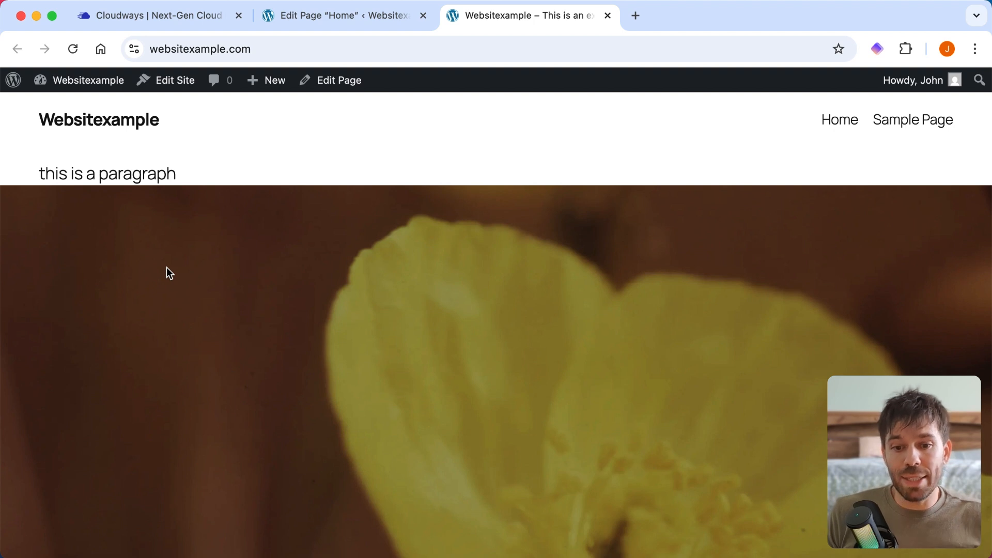
- Back in the page editor, search the block library for "cta", insert the "Centered heading" pattern below the existing content, and save the page
click(312, 23)
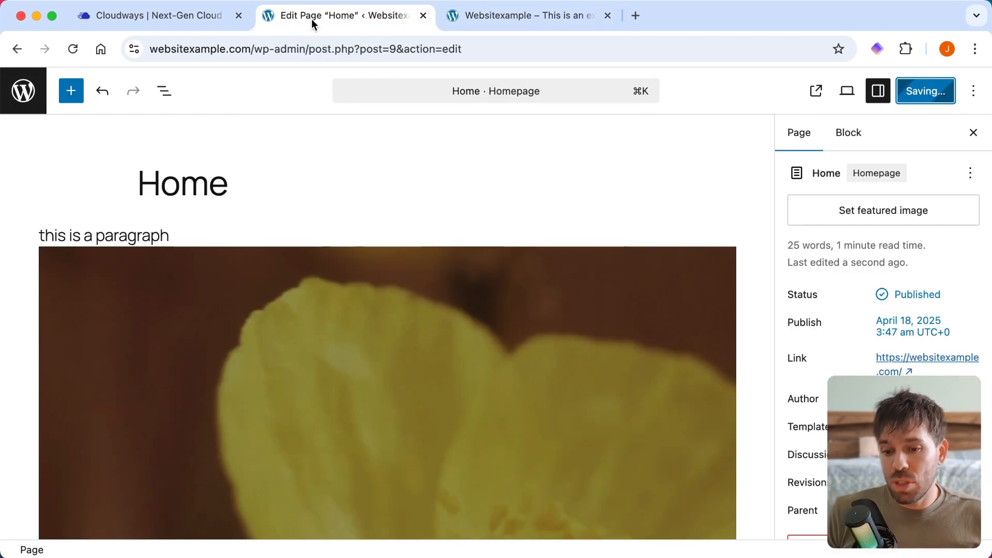
click(79, 97)
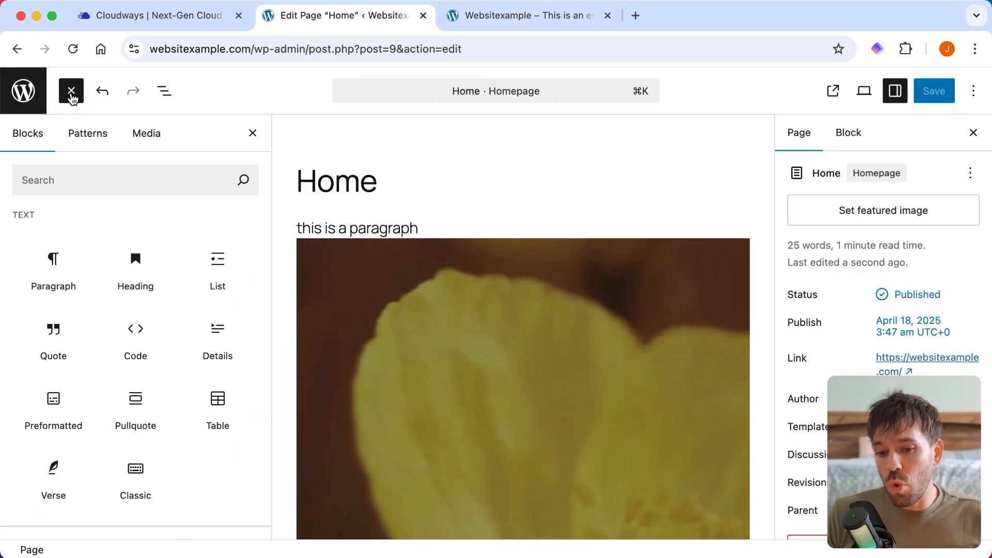
scroll(140, 286, down, 10)
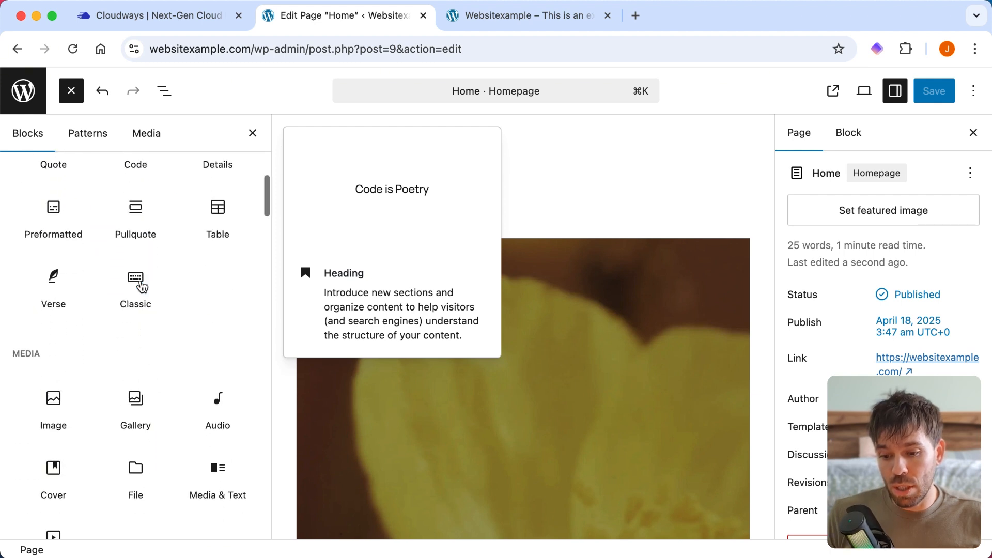
scroll(179, 219, down, 6)
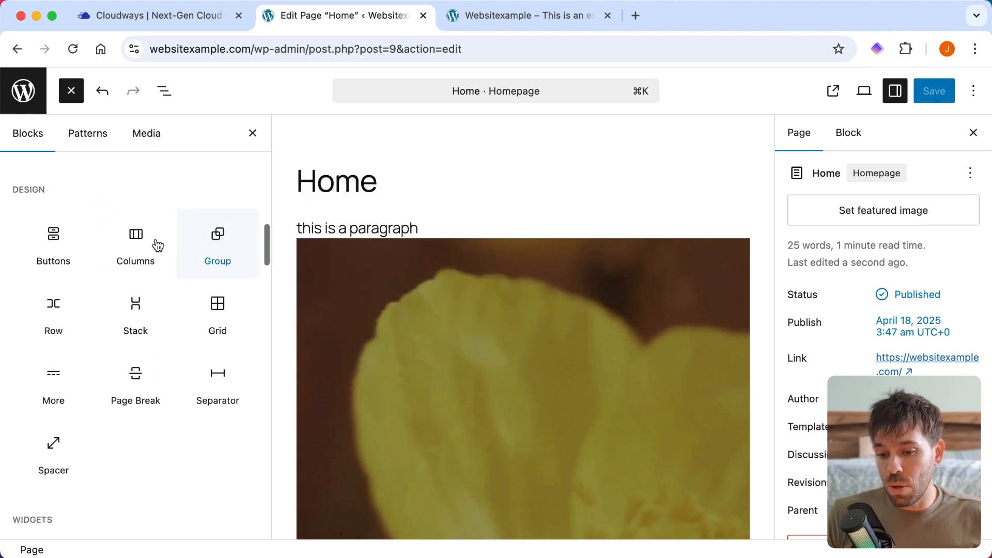
scroll(110, 281, down, 14)
scroll(155, 259, down, 5)
scroll(156, 259, up, 20)
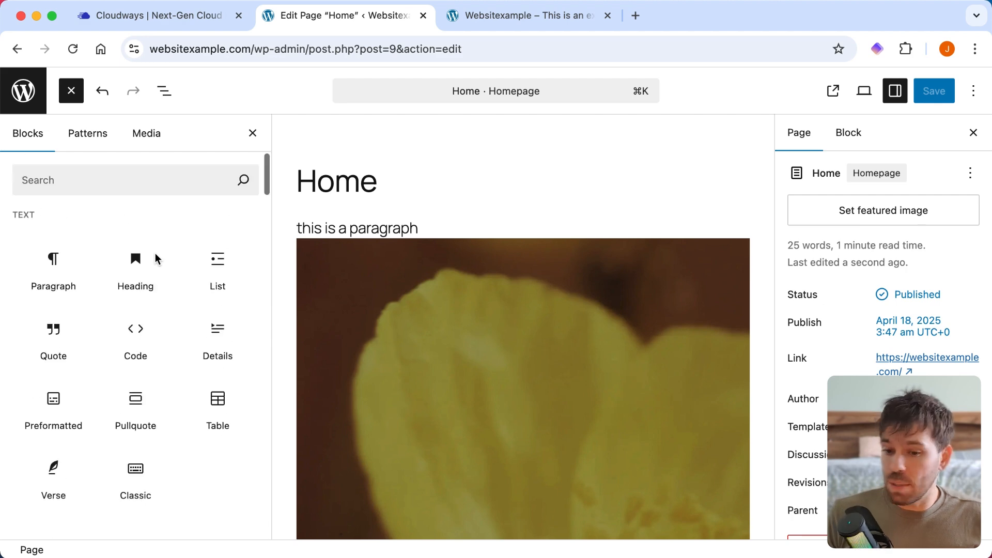
click(106, 181)
text(cta)
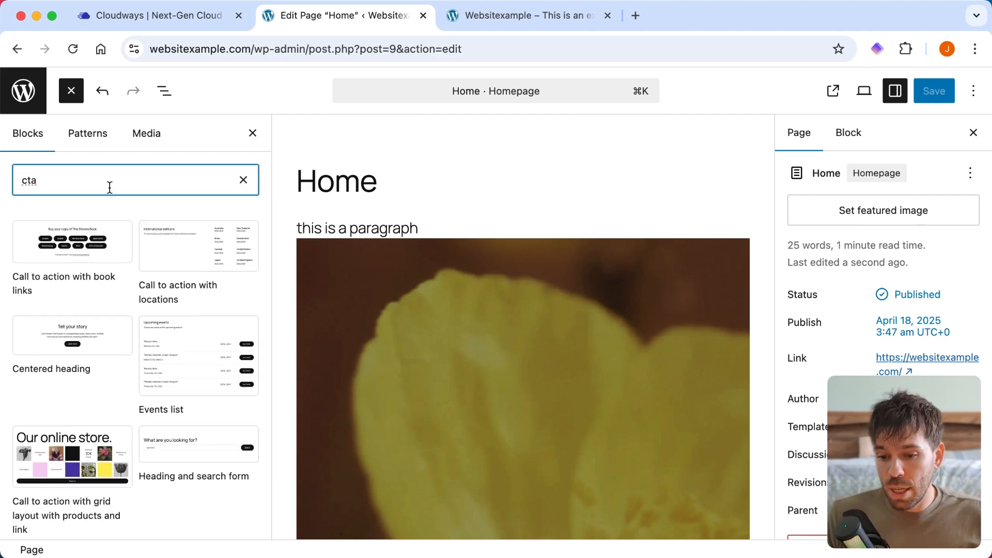
scroll(200, 261, down, 2)
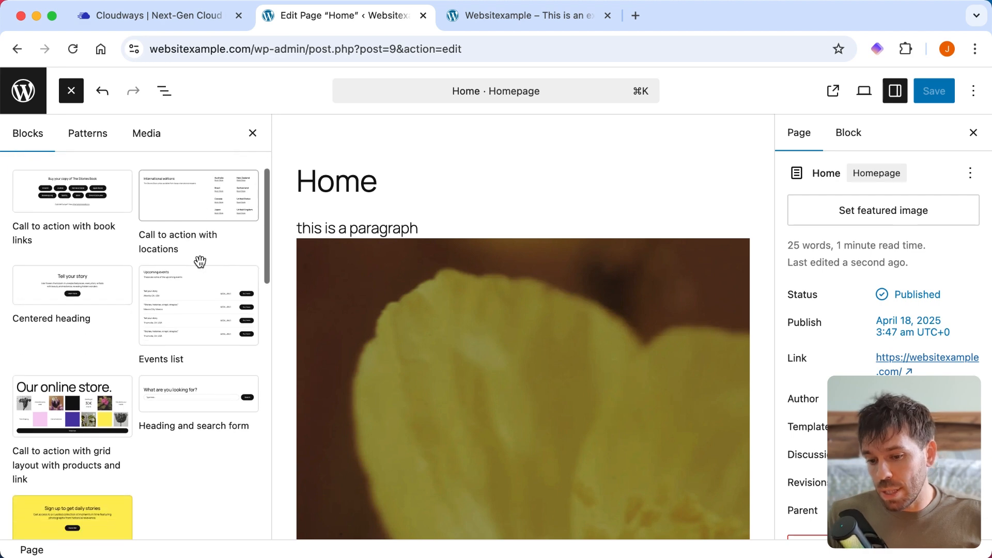
click(72, 287)
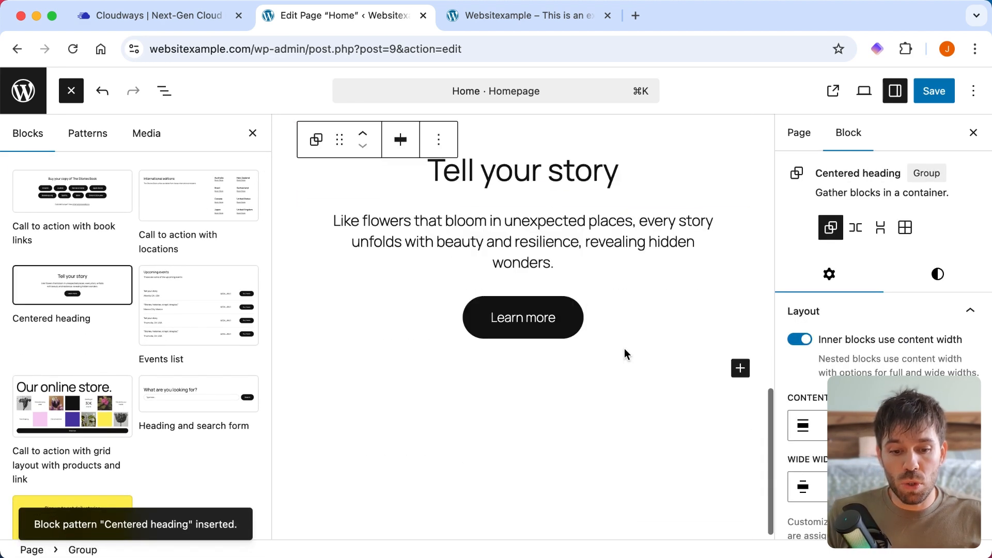
click(936, 92)
- Reload the live homepage and check the "Tell your story" section above the footer
click(527, 18)
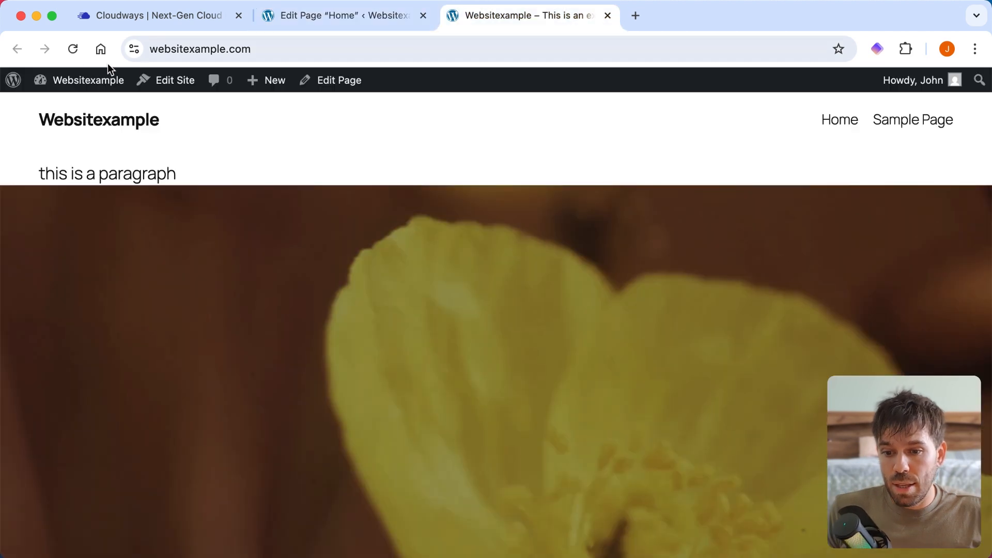
click(70, 50)
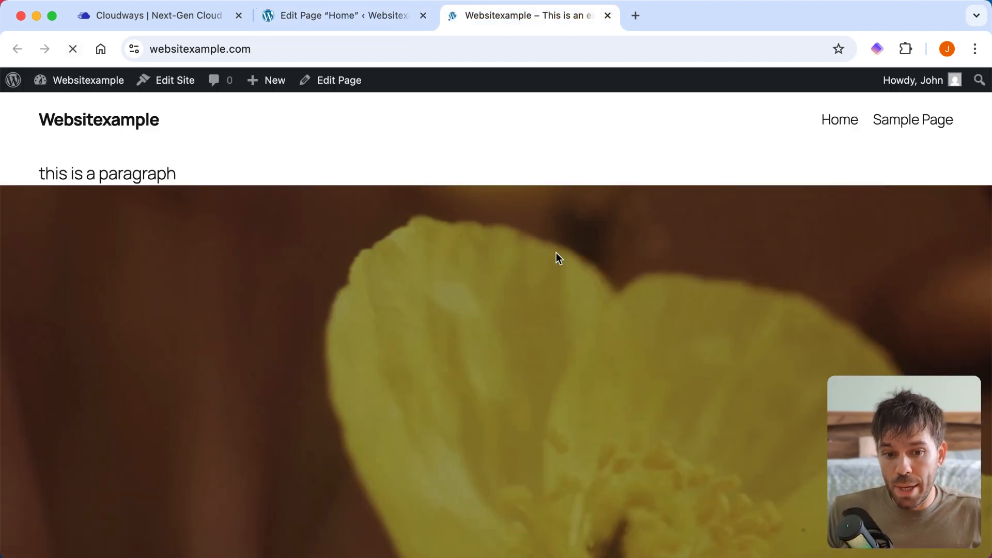
scroll(556, 253, down, 10)
scroll(556, 253, down, 2)
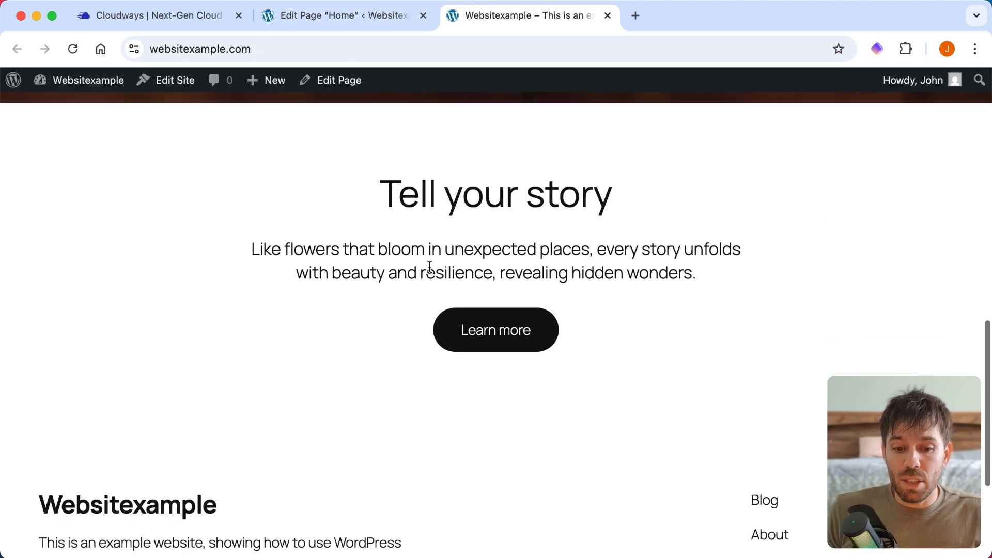